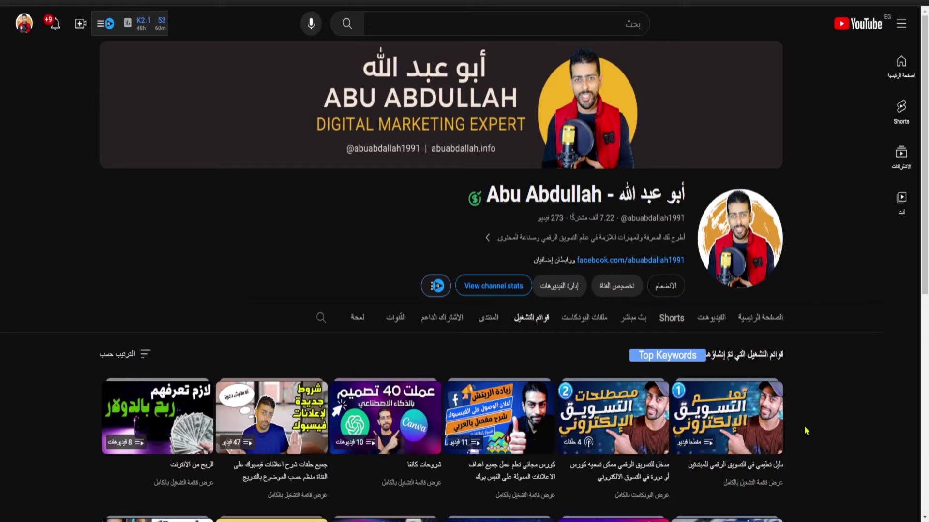
# Step: Search Namecheap for deals-sau.co, showing it available at $9.48/yr with alternative extensions
pyautogui.scroll(-5, 807, 430)
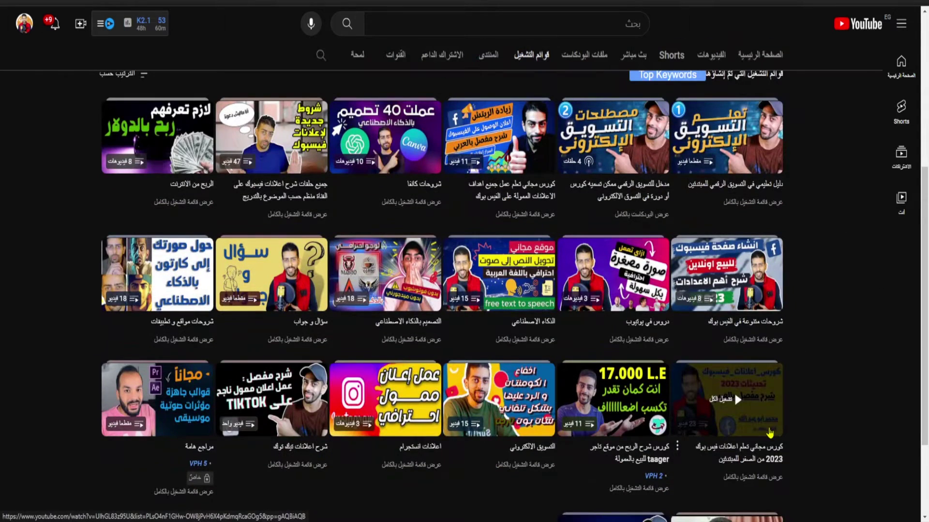
pyautogui.scroll(2, 783, 431)
pyautogui.scroll(4, 791, 430)
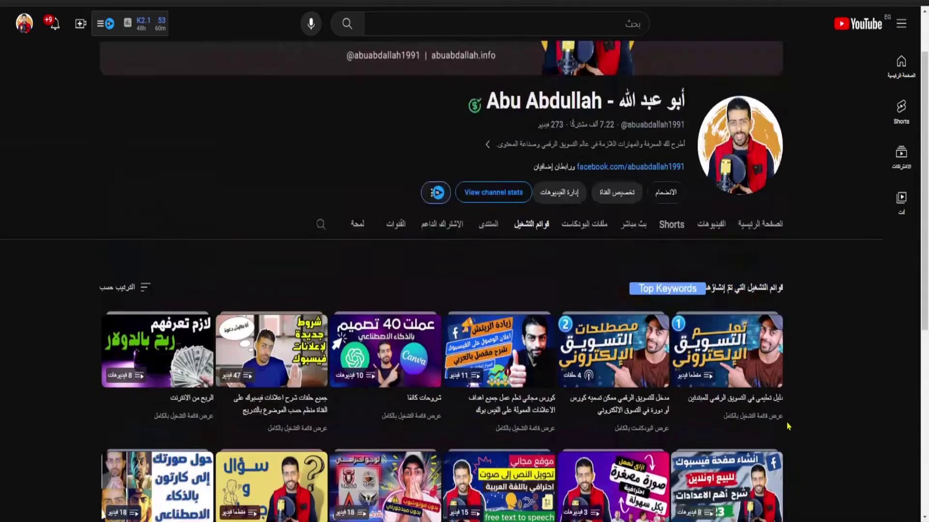
pyautogui.scroll(-4, 787, 426)
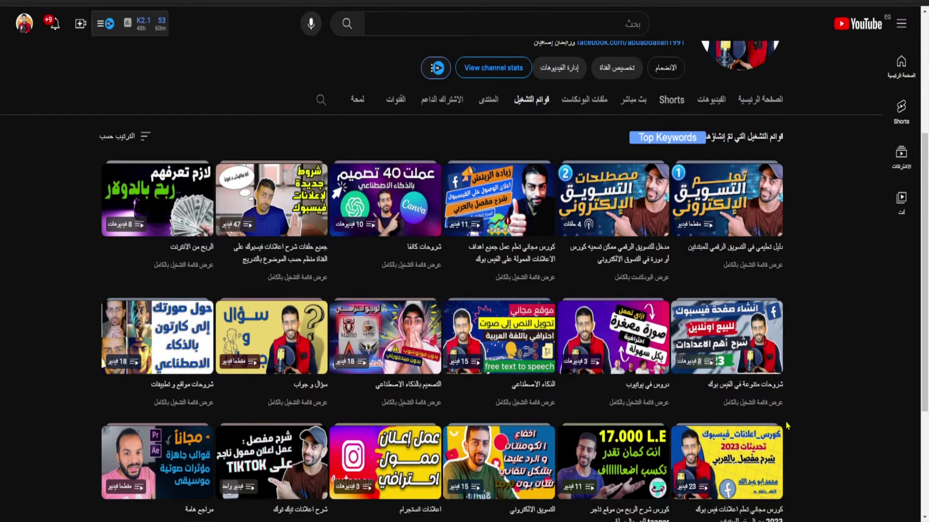
pyautogui.scroll(-2, 786, 425)
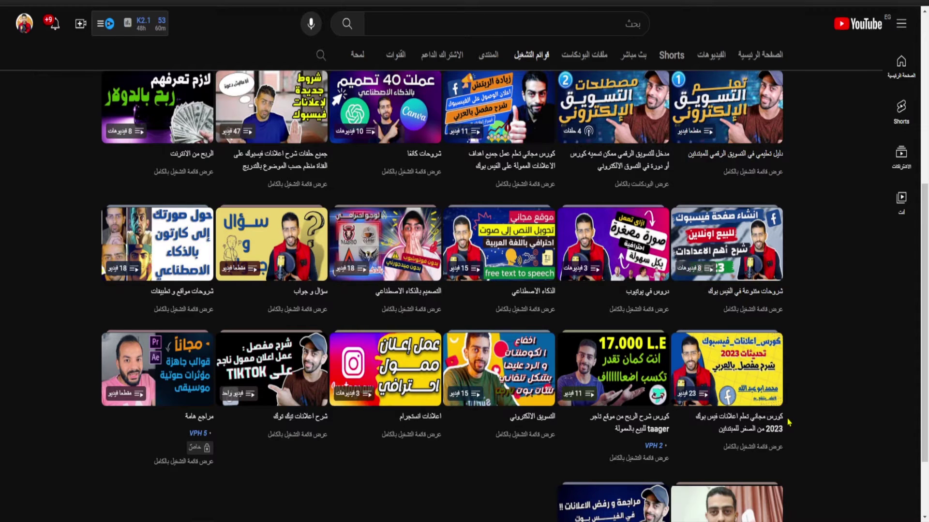
pyautogui.scroll(5, 786, 422)
pyautogui.scroll(-3, 786, 423)
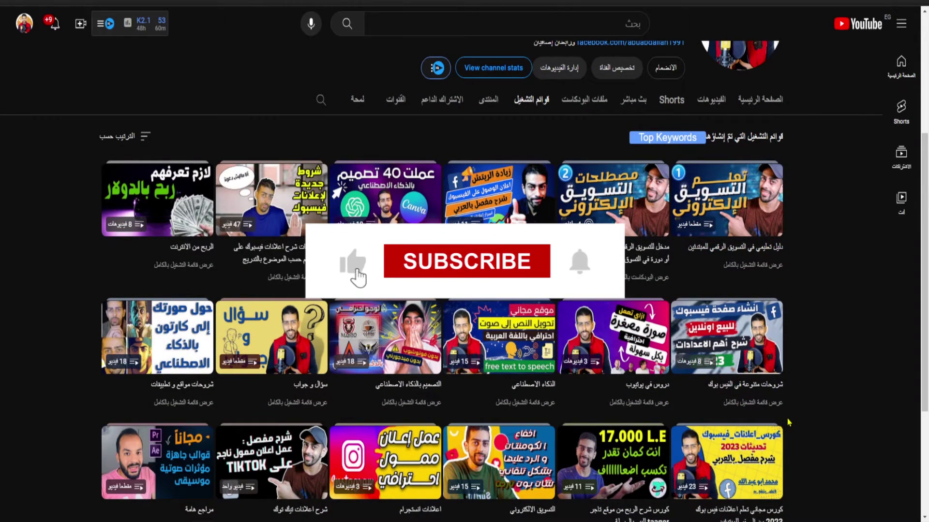
pyautogui.scroll(4, 796, 368)
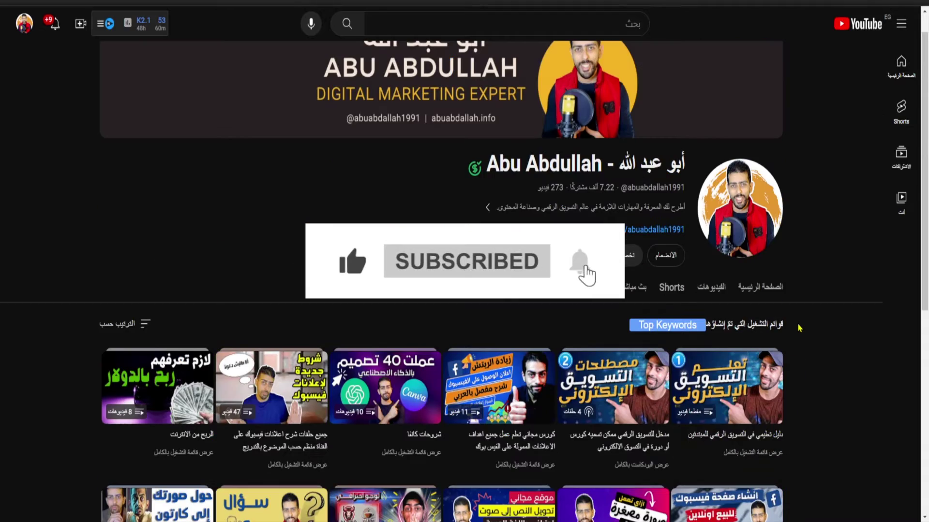
pyautogui.scroll(-6, 564, 342)
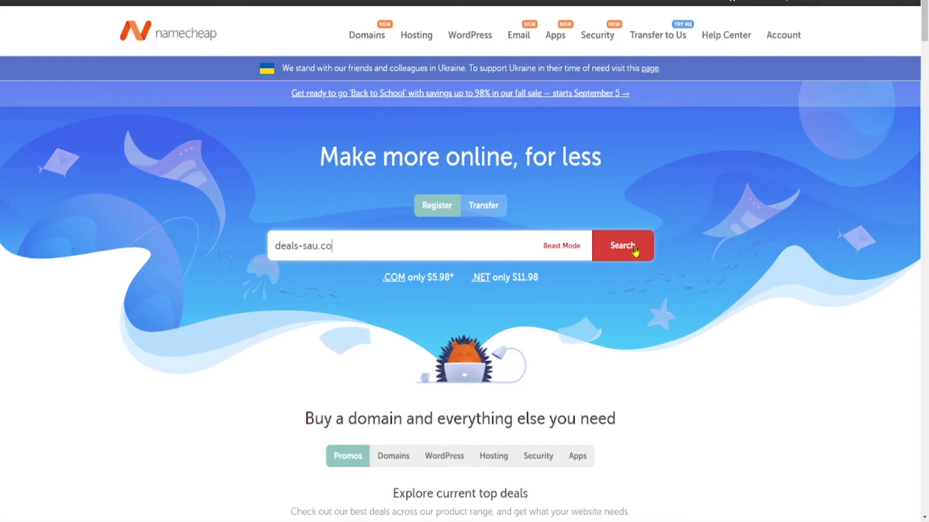
pyautogui.click(633, 249)
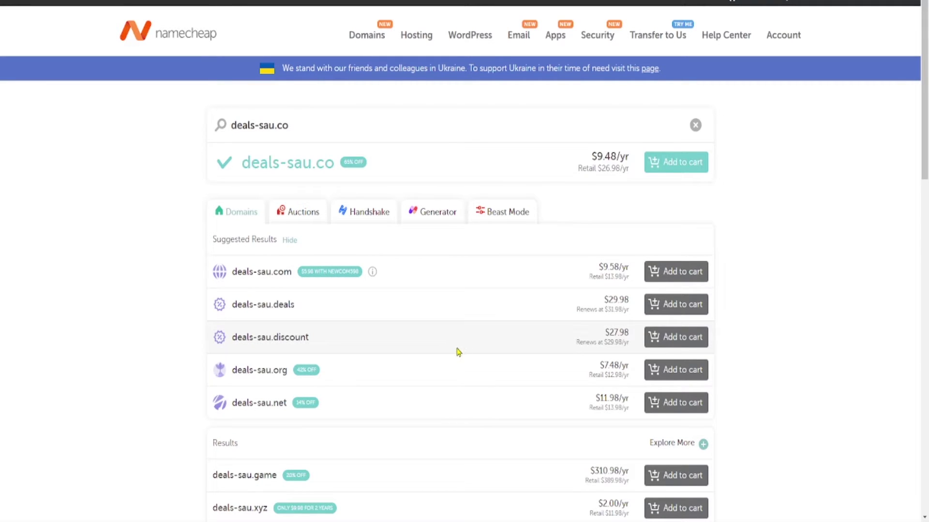
# Step: Scroll the deals-sau results to compare prices of extensions such as .online and .store
pyautogui.scroll(-2, 458, 352)
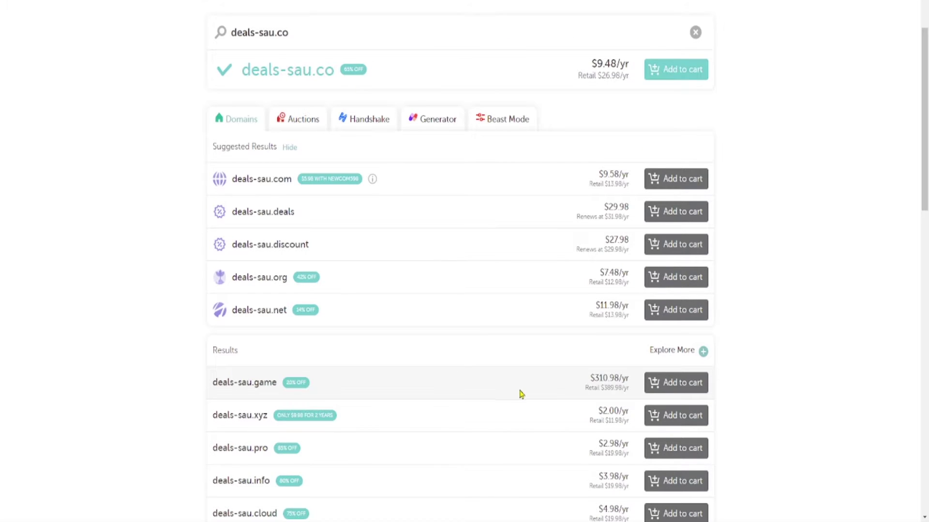
pyautogui.scroll(-2, 511, 417)
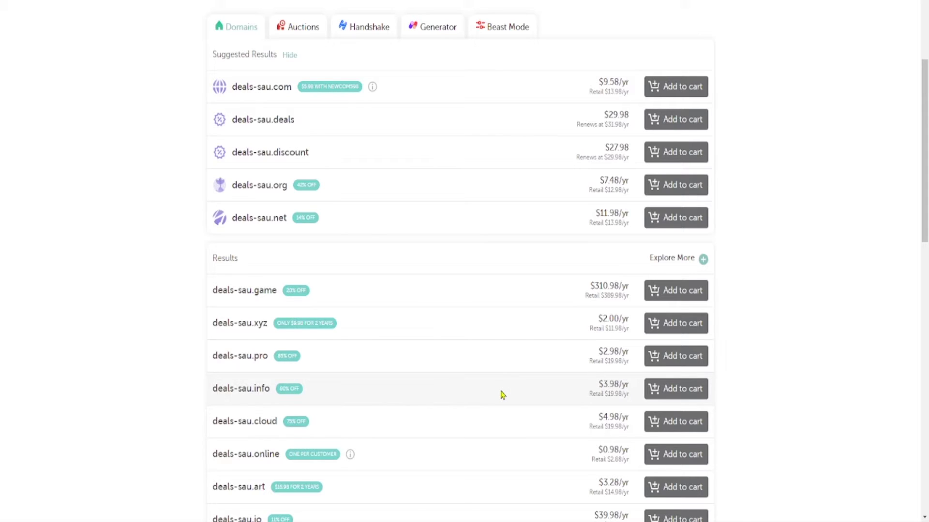
pyautogui.scroll(-2, 502, 395)
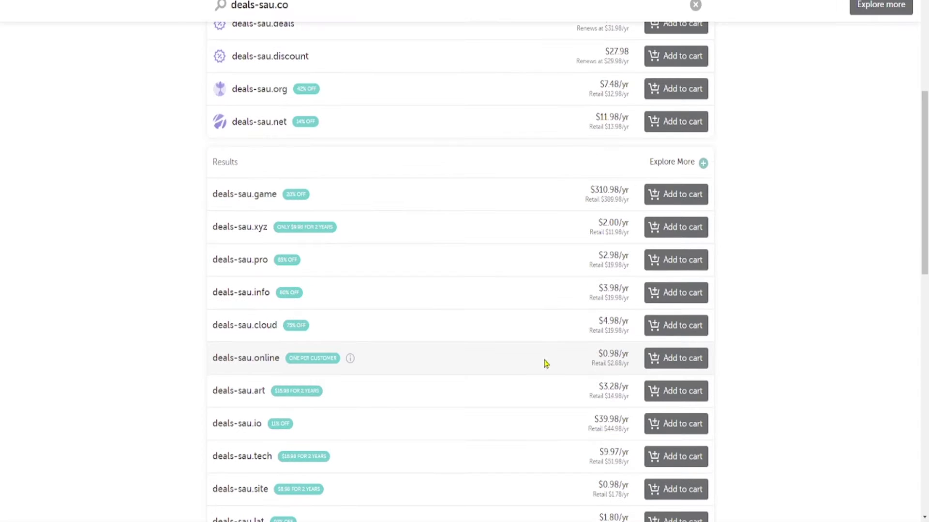
pyautogui.scroll(-4, 544, 367)
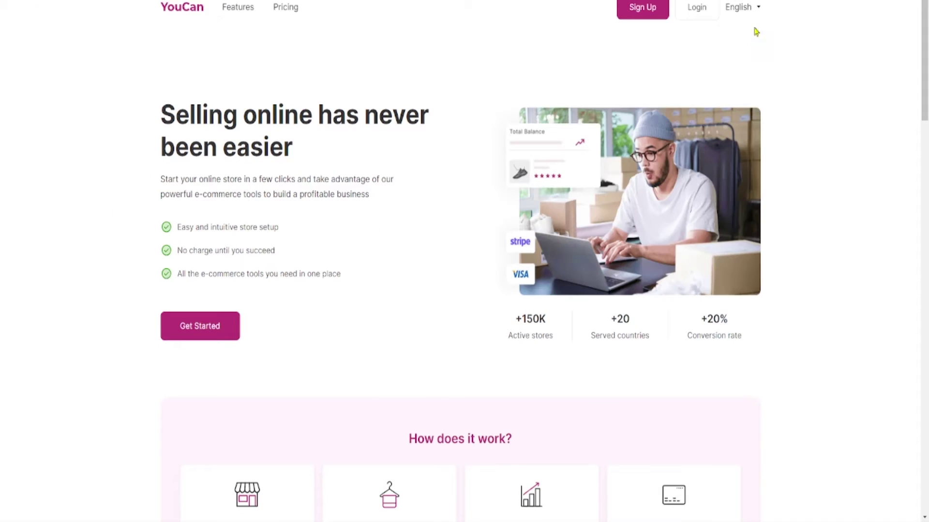
# Step: Switch YouCan to Arabic and submit the sign-up form with saved details and accepted terms
pyautogui.moveTo(756, 32)
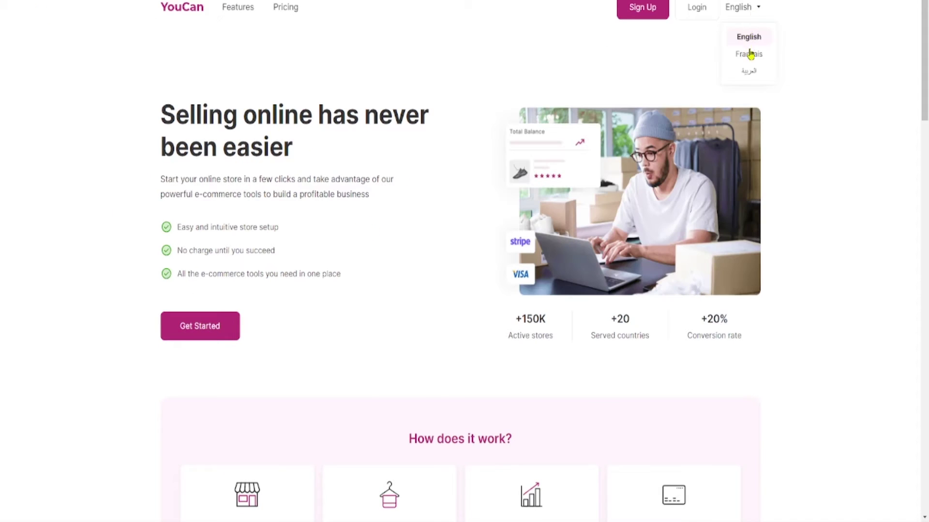
pyautogui.click(750, 55)
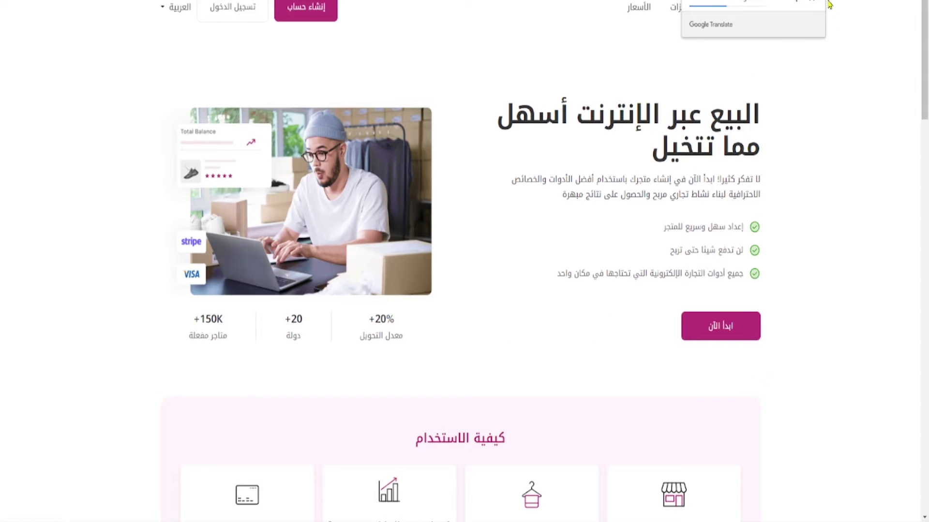
pyautogui.click(323, 19)
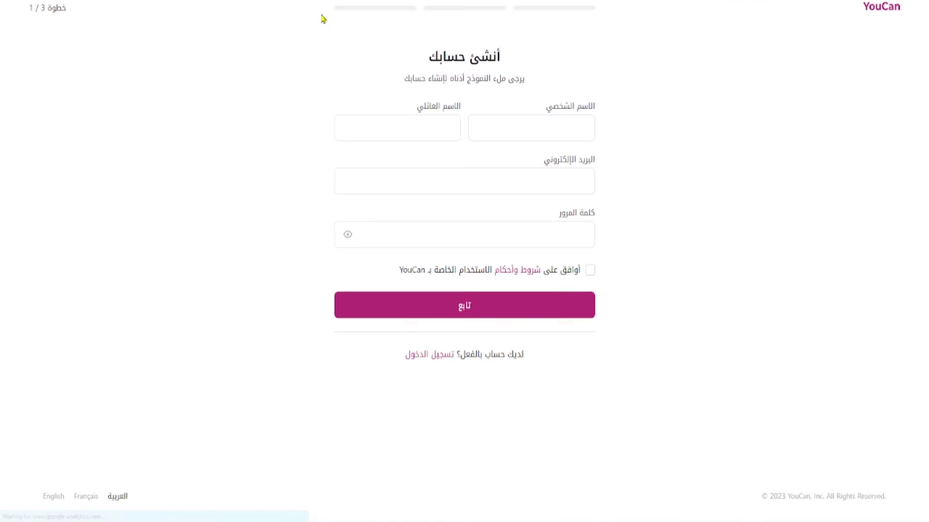
pyautogui.click(564, 126)
pyautogui.write('mohamed')
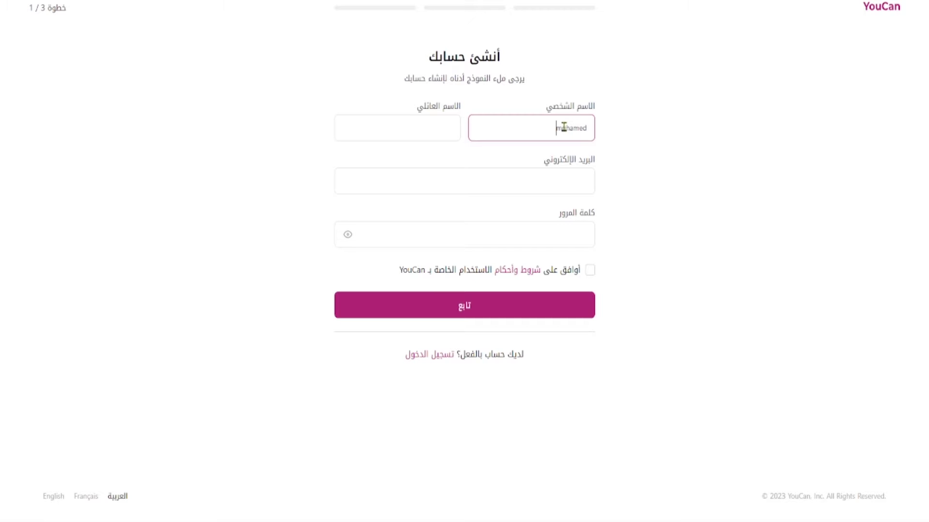
pyautogui.hotkey('ctrl', 'a')
pyautogui.press('BackSpace')
pyautogui.click(532, 151)
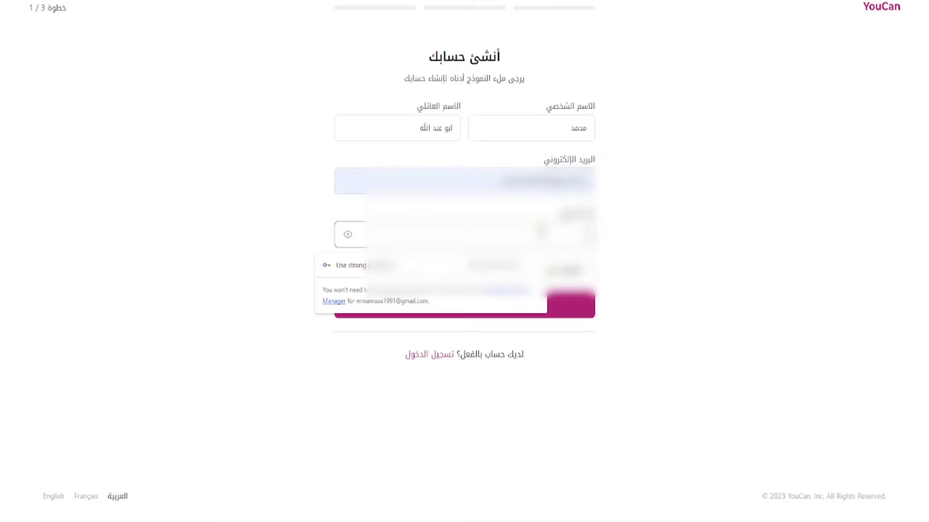
pyautogui.click(589, 270)
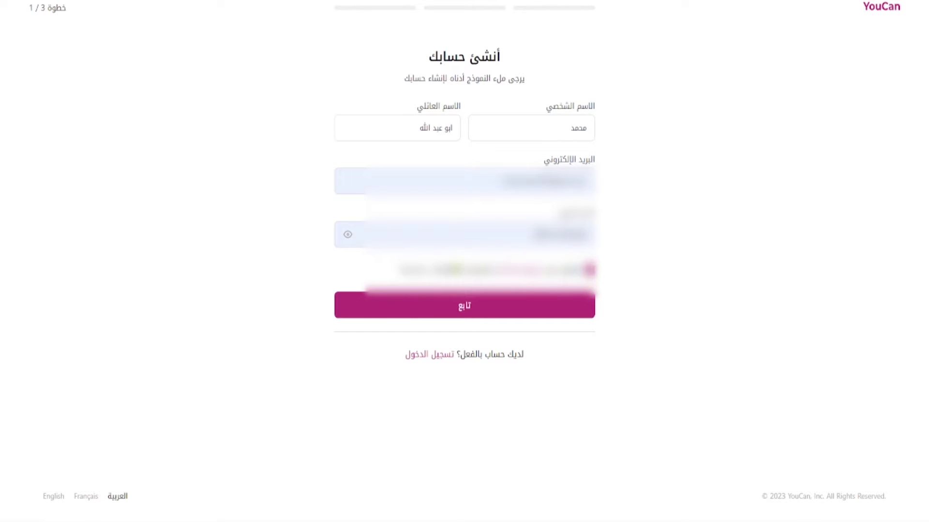
pyautogui.click(348, 234)
pyautogui.press('Return')
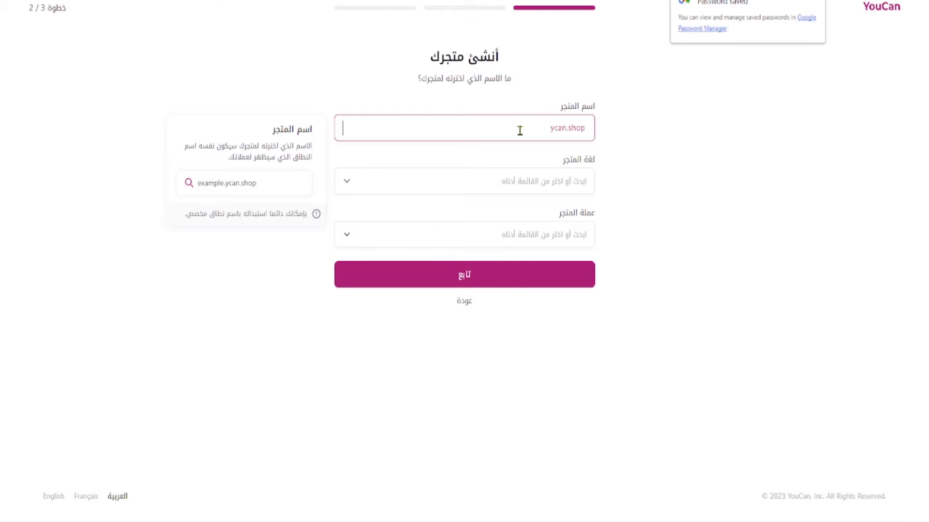
# Step: Name the new store deals4u and continue to the final sign-up step
pyautogui.write('deals-sau')
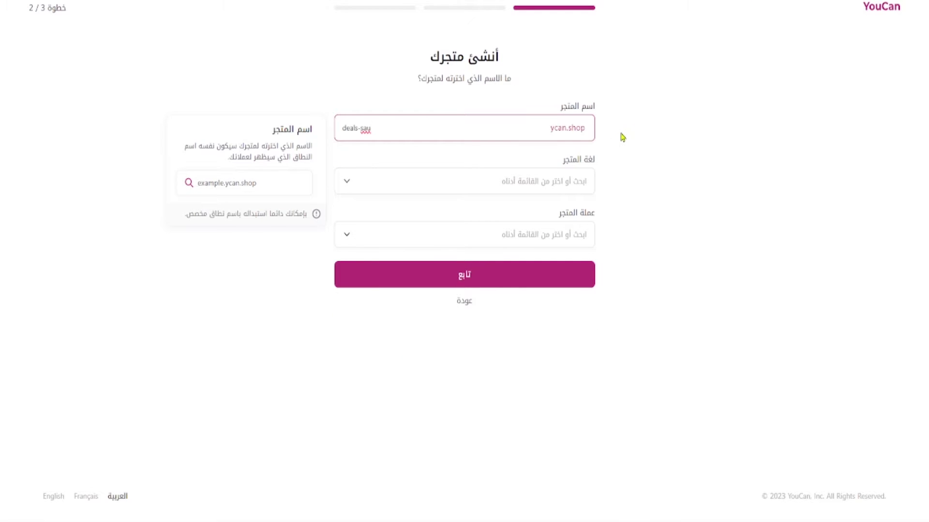
pyautogui.press('BackSpace')
pyautogui.press('BackSpace')
pyautogui.press('BackSpace')
pyautogui.press('BackSpace')
pyautogui.write('4u')
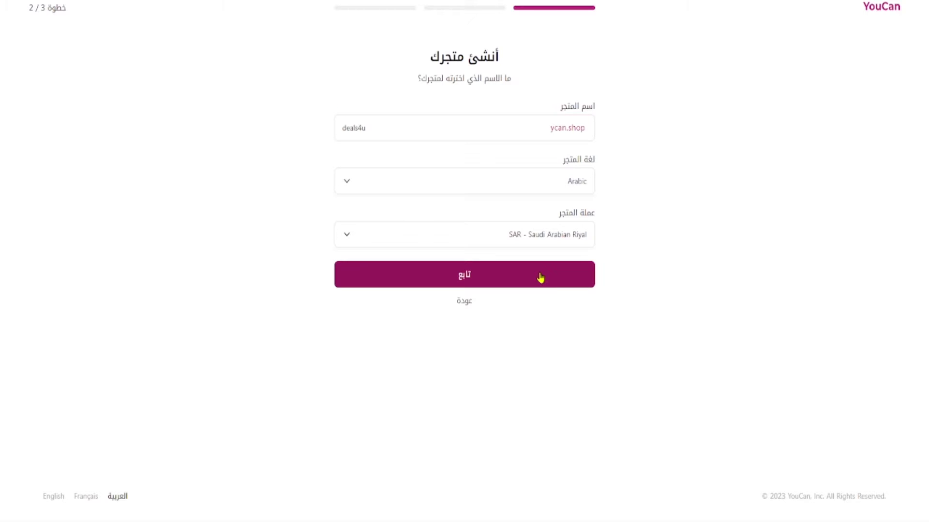
pyautogui.click(540, 278)
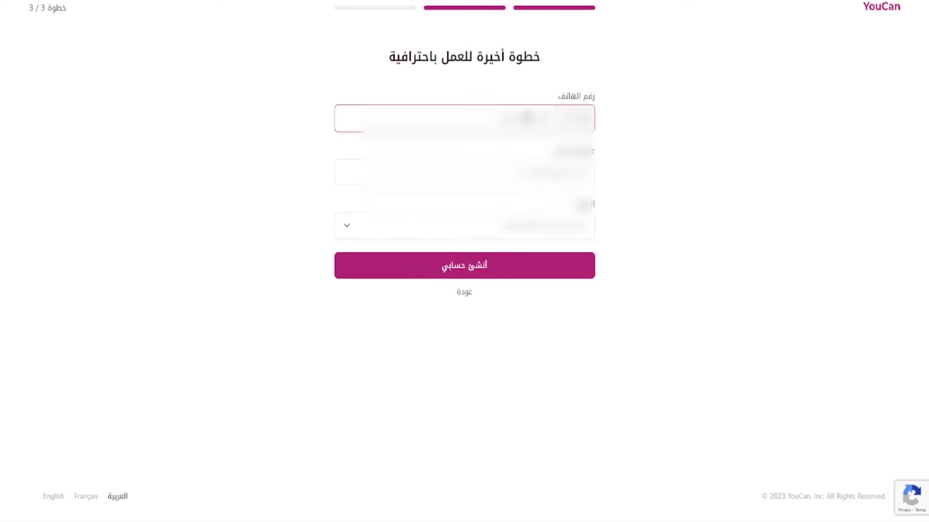
# Step: Choose the phone country code and log in to manage the store
pyautogui.click(571, 118)
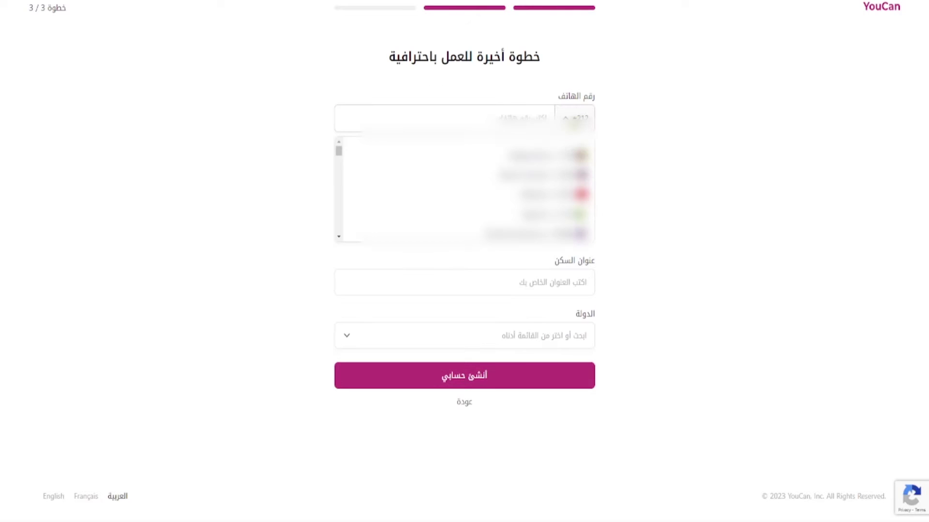
pyautogui.scroll(-15, 543, 201)
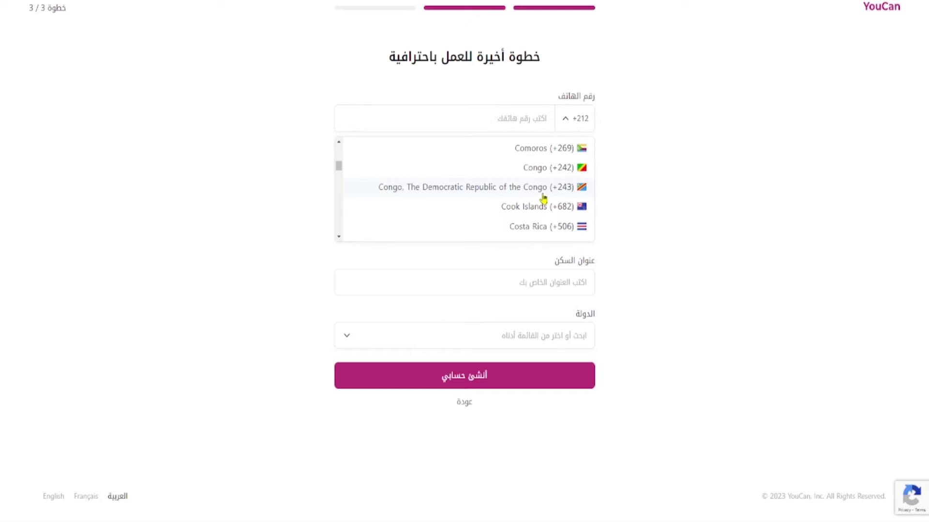
pyautogui.scroll(2, 543, 199)
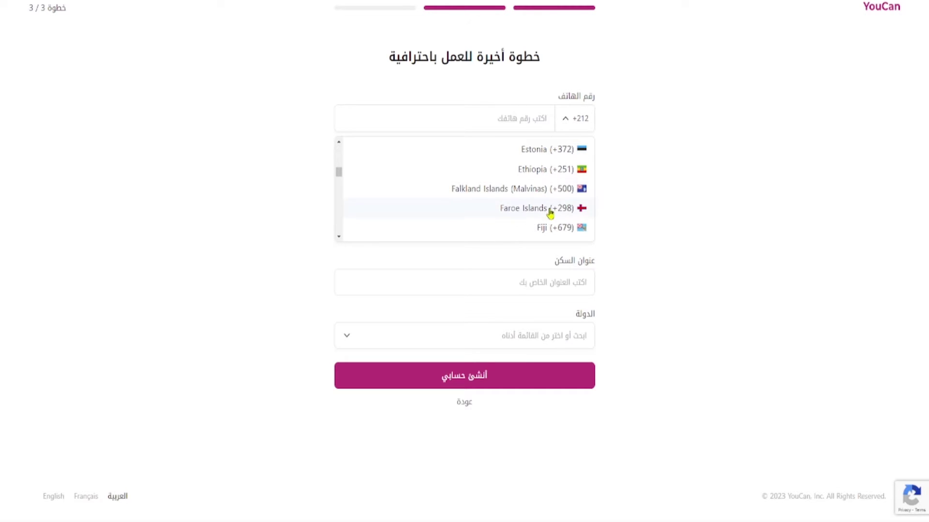
pyautogui.scroll(2, 549, 212)
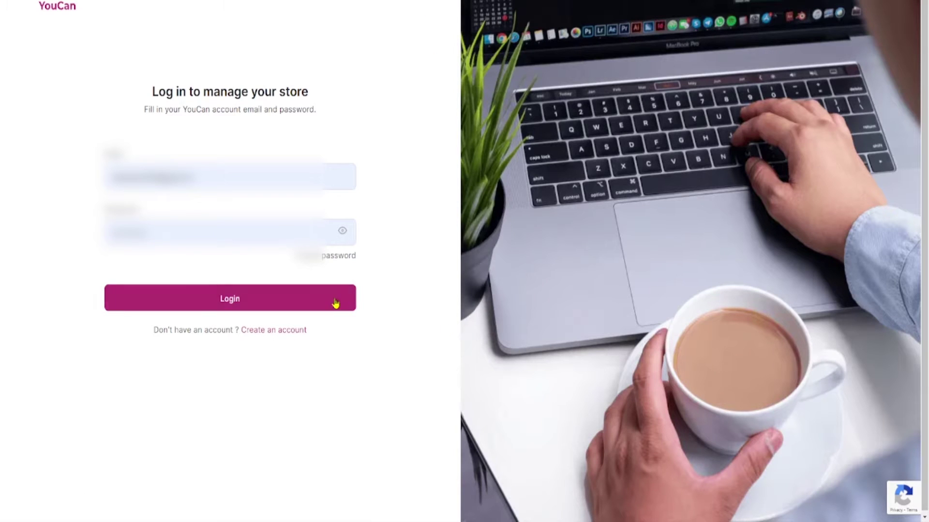
pyautogui.click(336, 303)
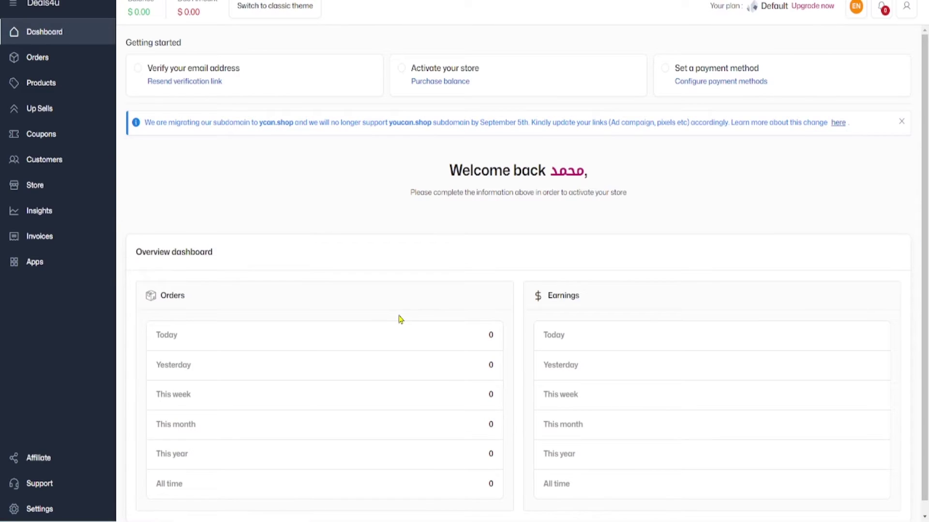
# Step: Switch the dashboard to Arabic, verify the email, and submit the store login
pyautogui.click(856, 6)
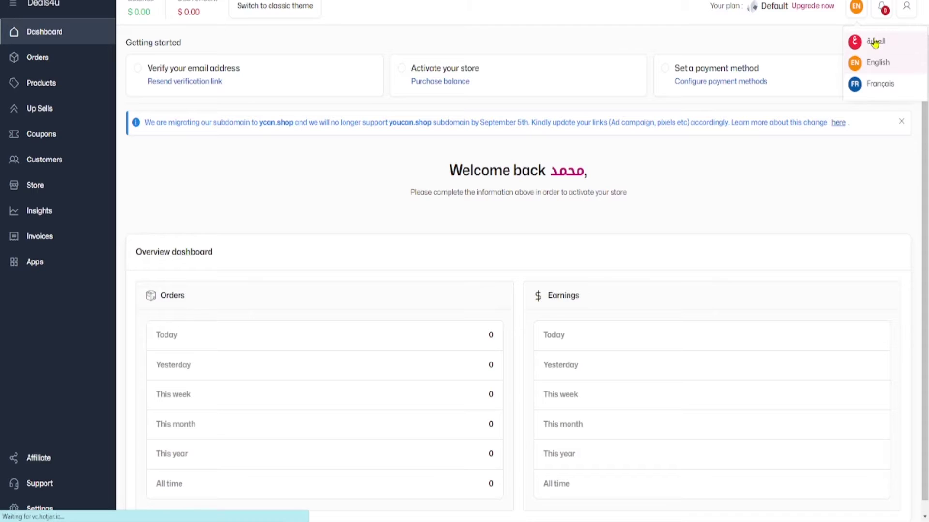
pyautogui.click(875, 41)
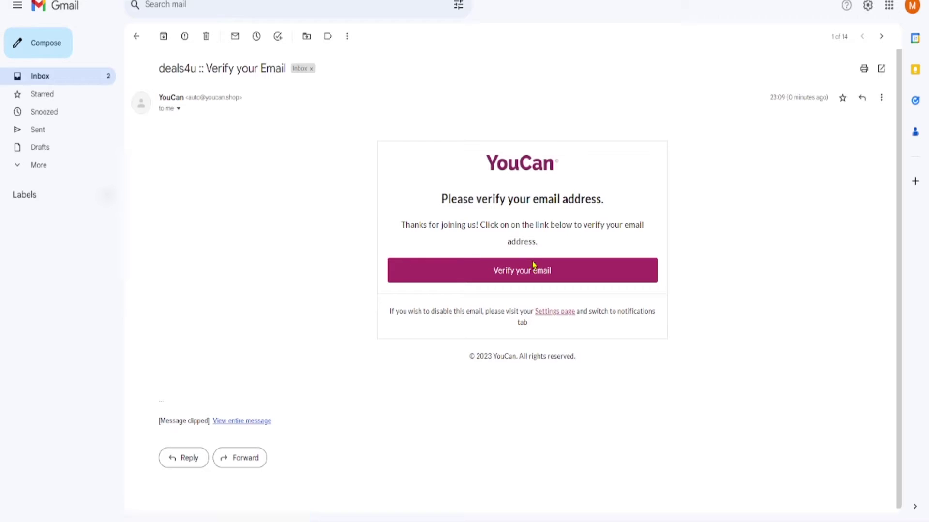
pyautogui.click(534, 267)
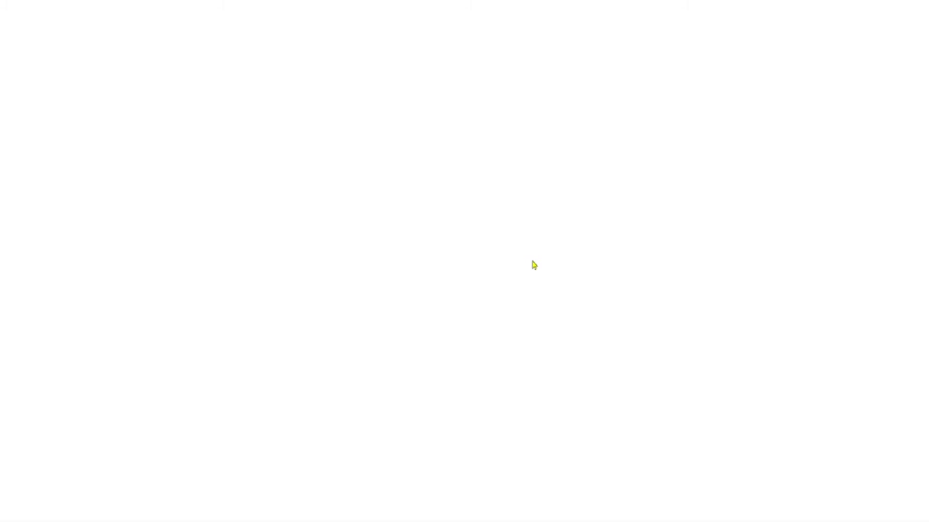
pyautogui.click(328, 296)
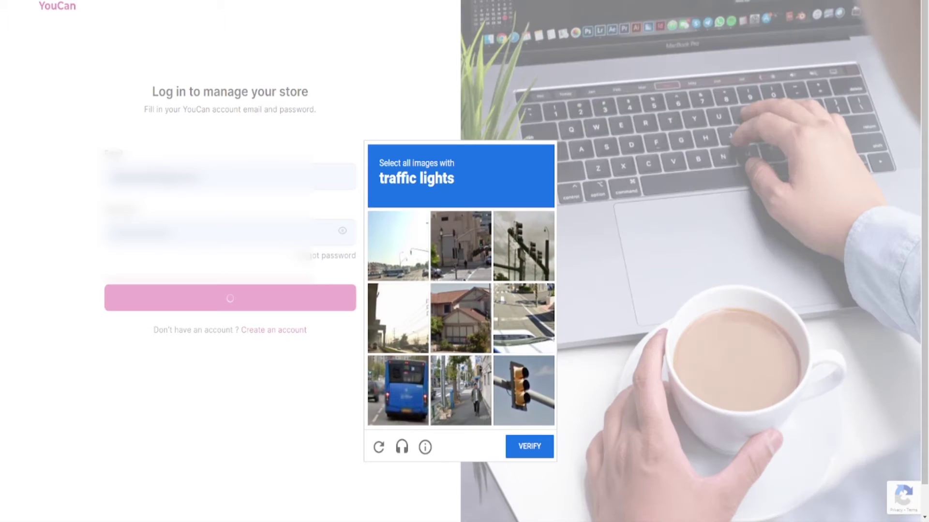
# Step: Select the three traffic-light tiles in the image check and verify to finish login
pyautogui.click(522, 260)
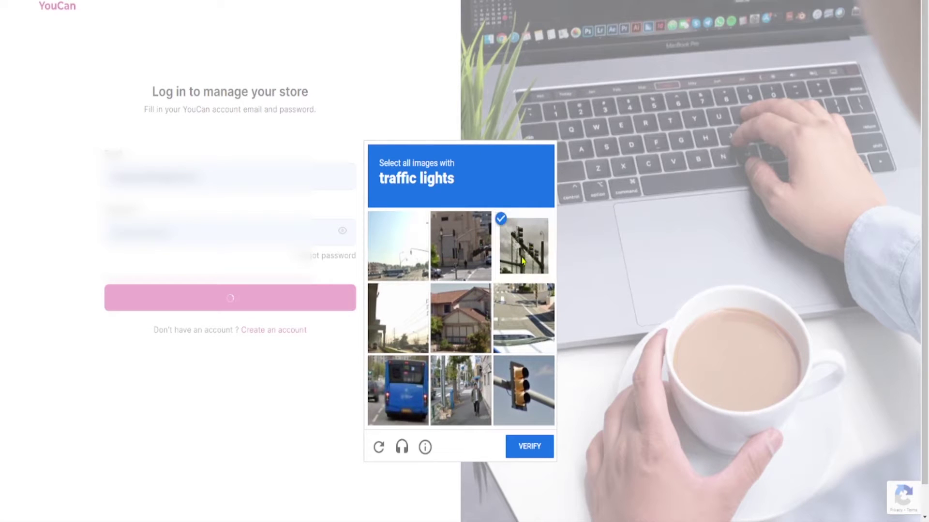
pyautogui.click(508, 373)
pyautogui.click(398, 246)
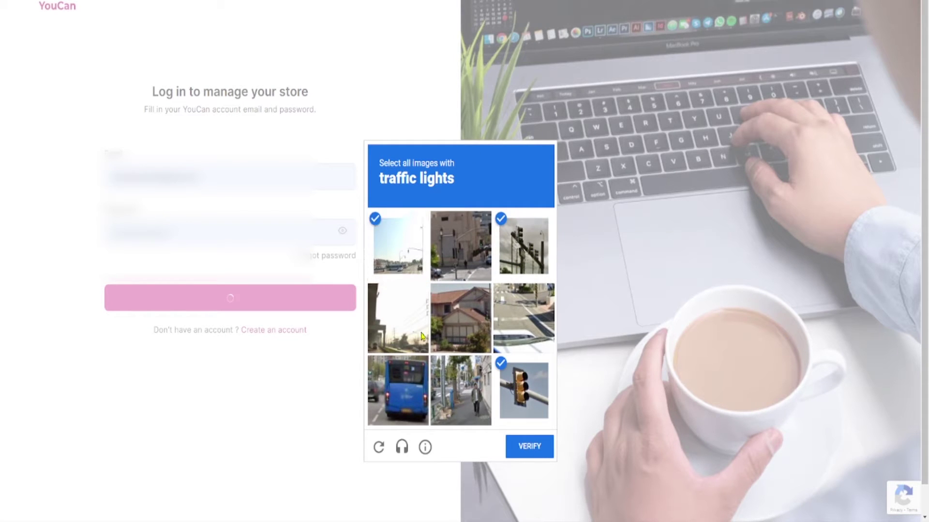
pyautogui.click(525, 448)
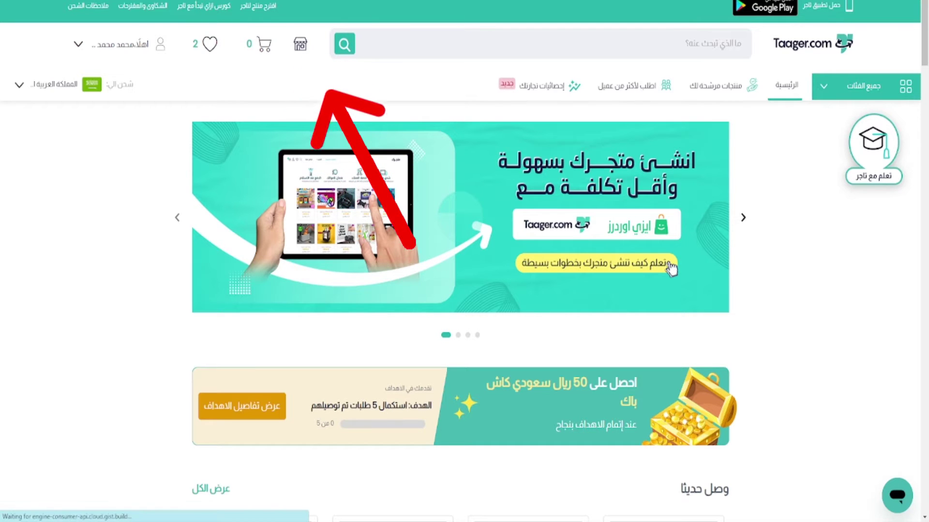
# Step: Link the deals4u YouCan store to Taager by authorizing access, then open the product catalog
pyautogui.click(301, 43)
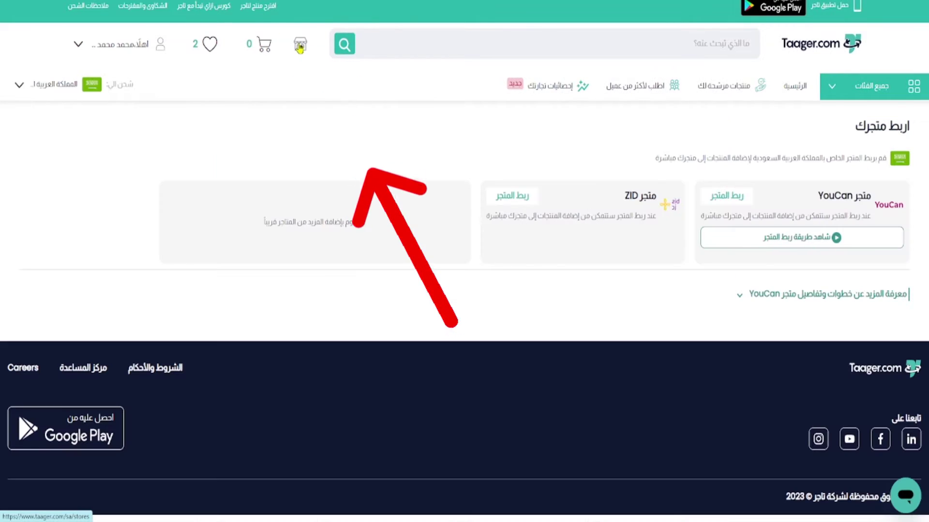
pyautogui.click(730, 199)
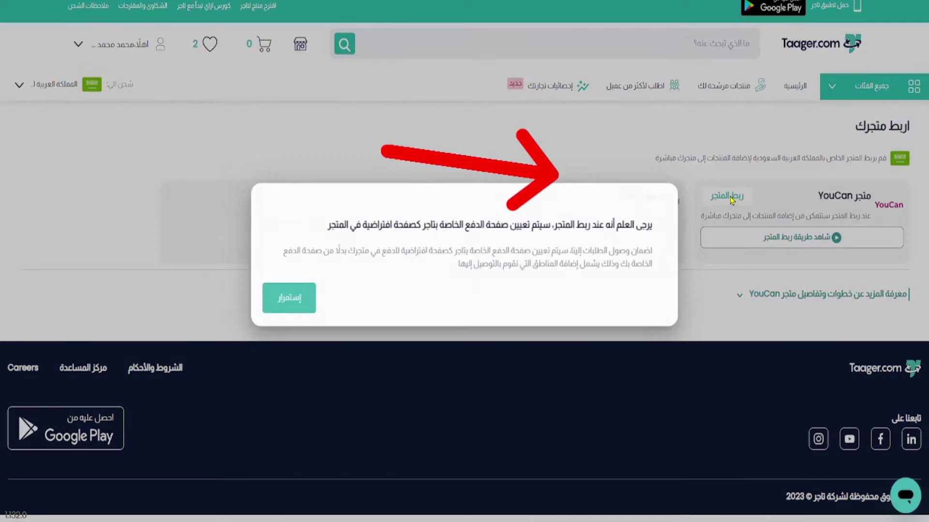
pyautogui.click(282, 319)
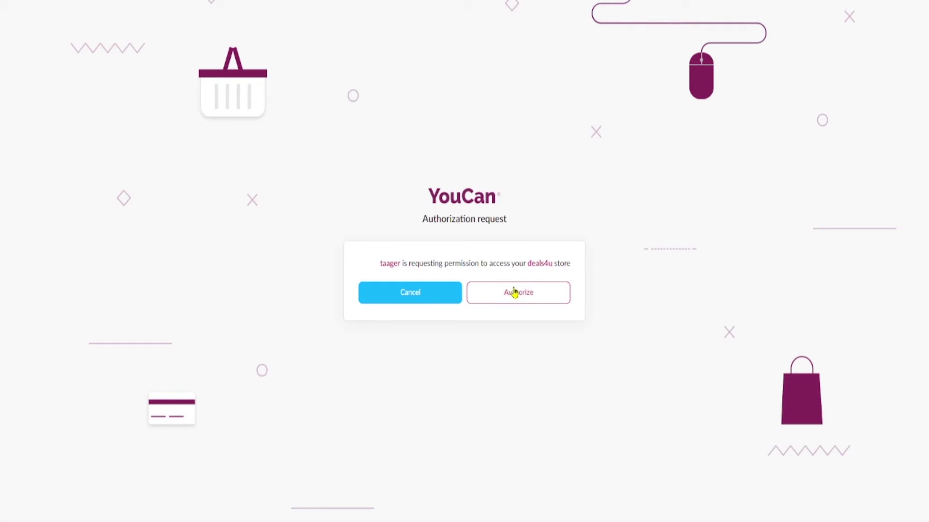
pyautogui.click(524, 297)
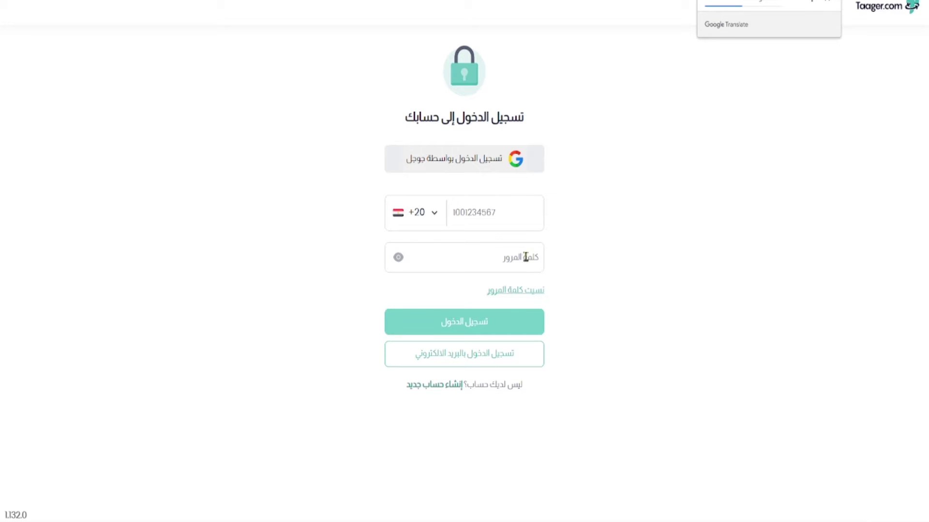
pyautogui.click(514, 214)
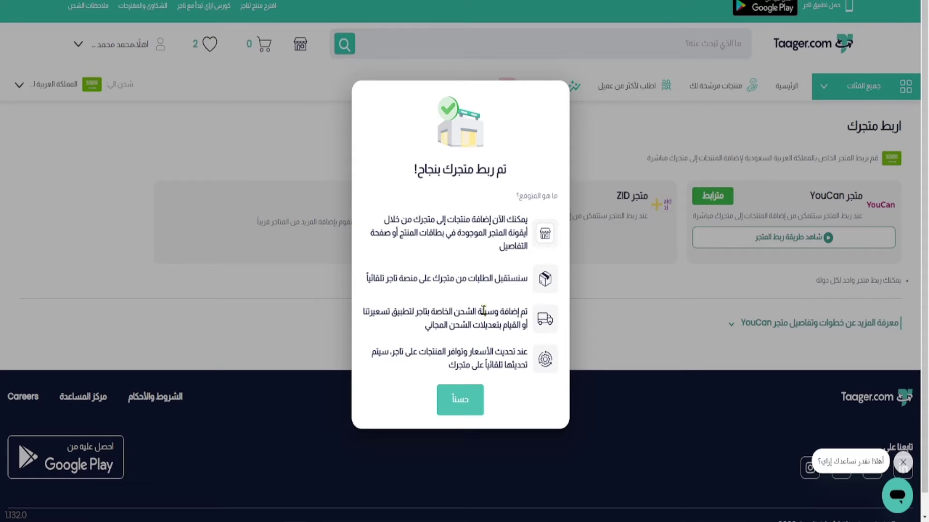
pyautogui.click(480, 409)
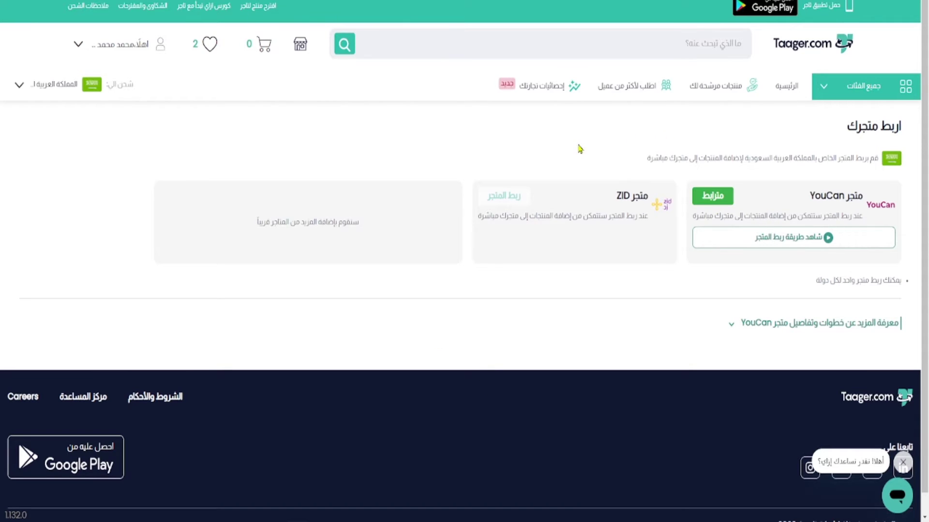
pyautogui.click(209, 46)
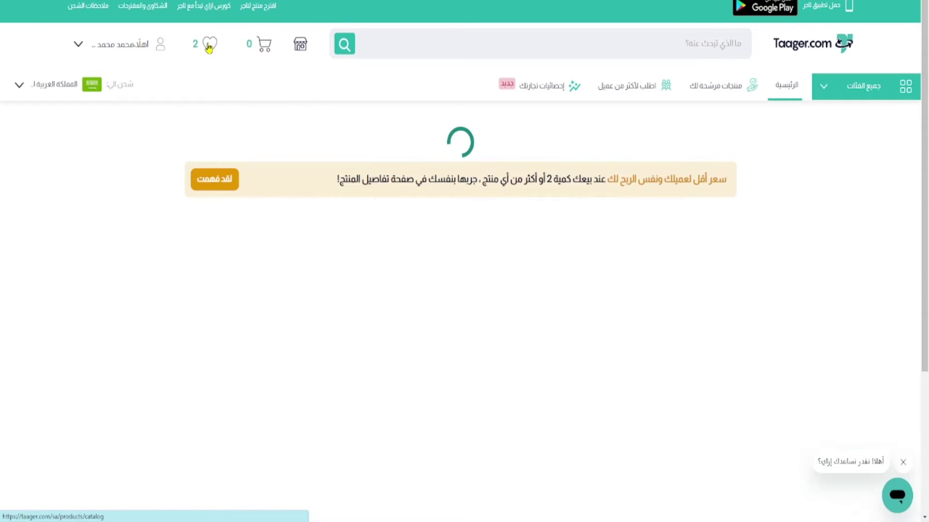
# Step: Add the Silver Crest 4500 W blender from the Taager catalog to the YouCan store
pyautogui.scroll(-4, 769, 266)
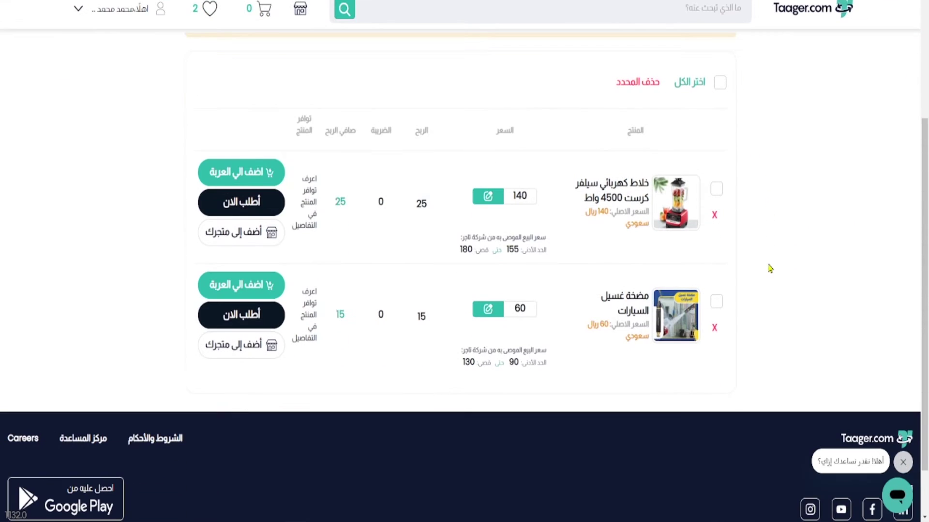
pyautogui.click(625, 190)
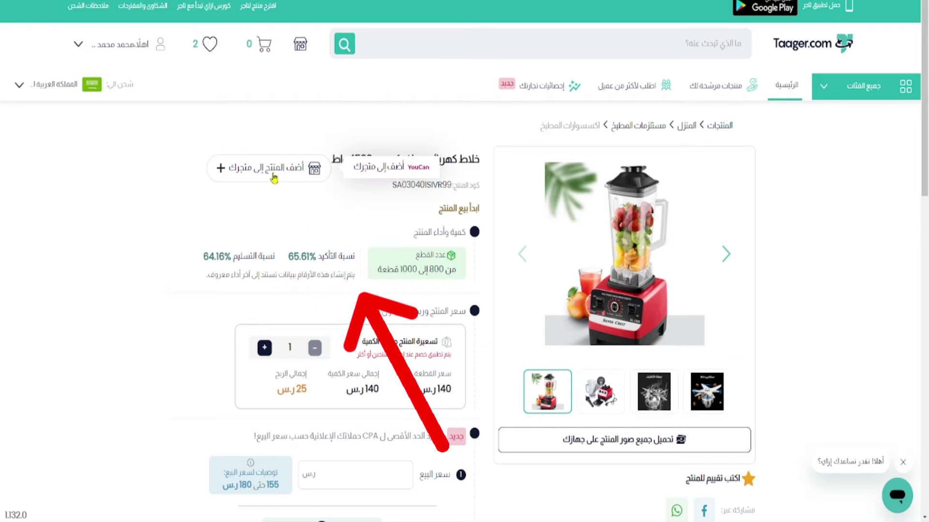
pyautogui.click(310, 169)
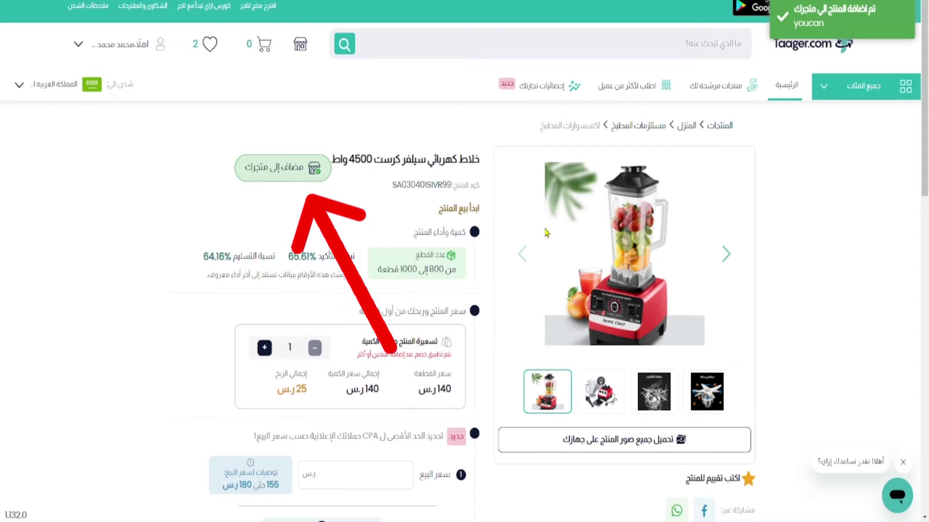
pyautogui.scroll(-6, 675, 237)
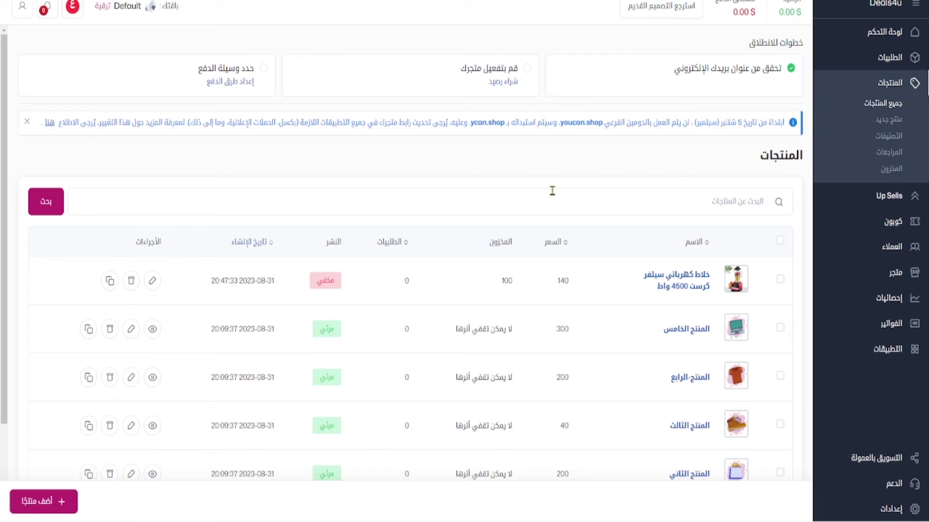
# Step: Open the Silver Crest blender's edit page and select its current 140 price
pyautogui.scroll(-2, 554, 194)
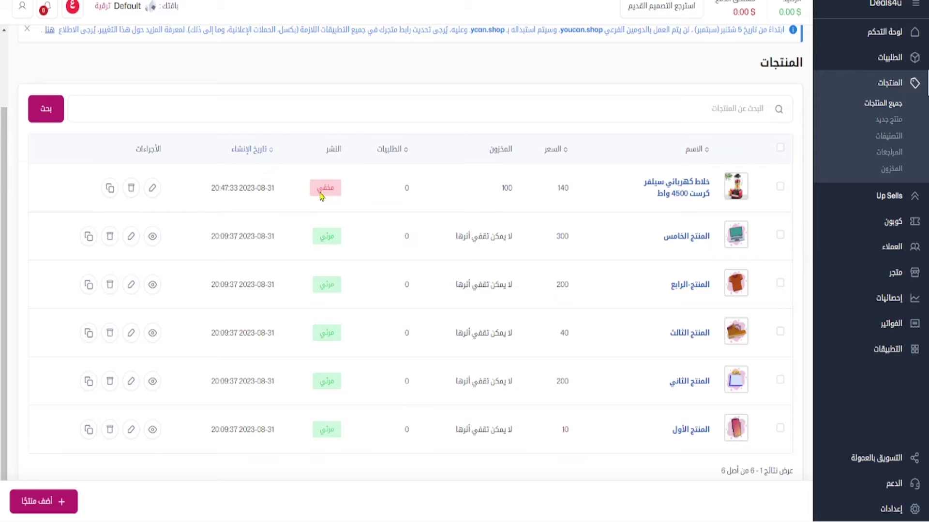
pyautogui.click(152, 189)
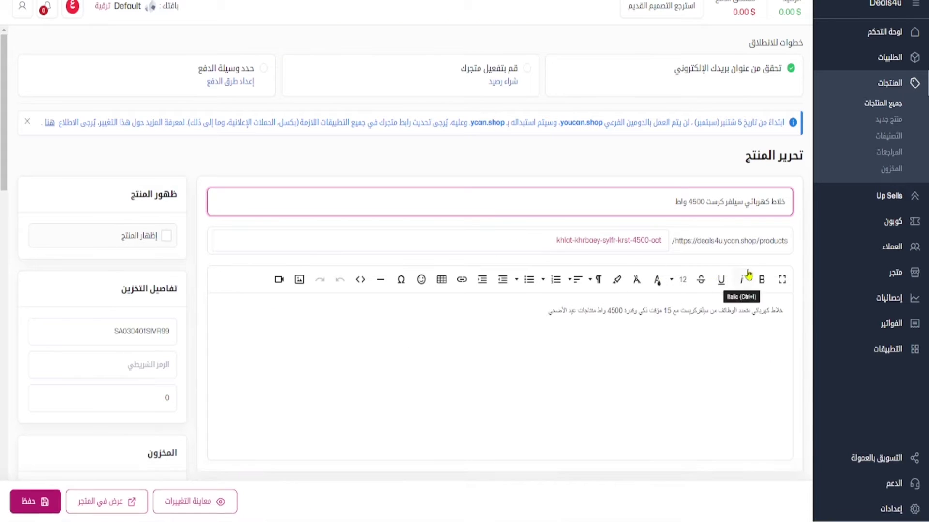
pyautogui.click(727, 310)
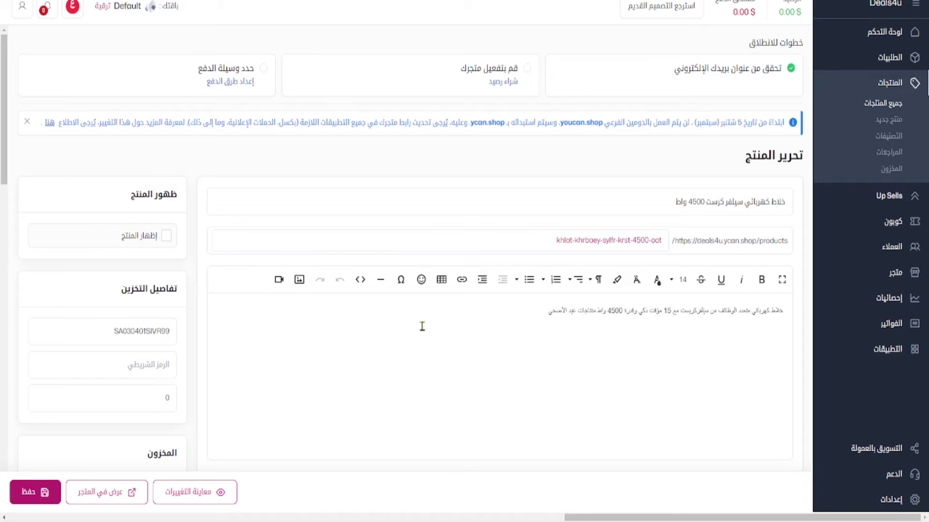
pyautogui.scroll(-2, 423, 326)
pyautogui.scroll(-4, 426, 328)
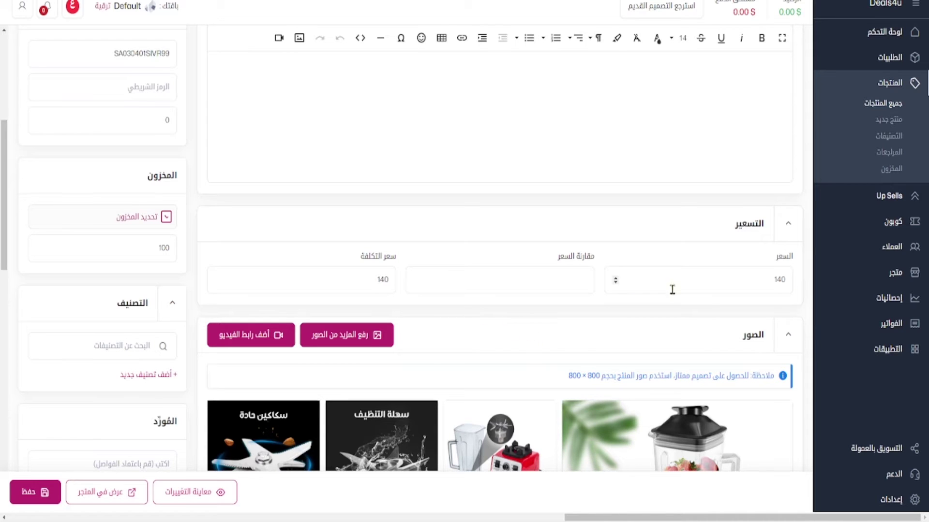
pyautogui.doubleClick(694, 285)
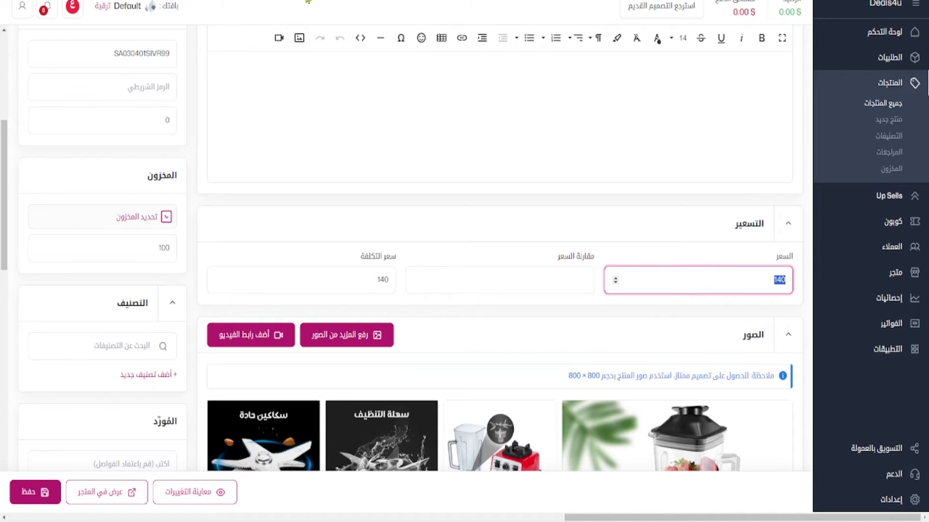
# Step: Check Taager's recommended price of 155–180 and enter 155 as the blender's YouCan price
pyautogui.hotkey('ctrl', 'Tab')
pyautogui.scroll(2, 460, 210)
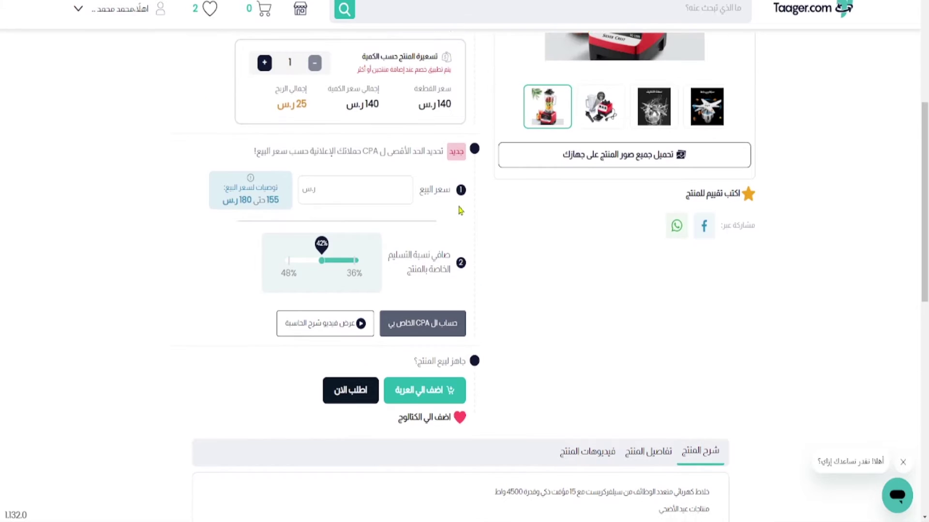
pyautogui.click(394, 204)
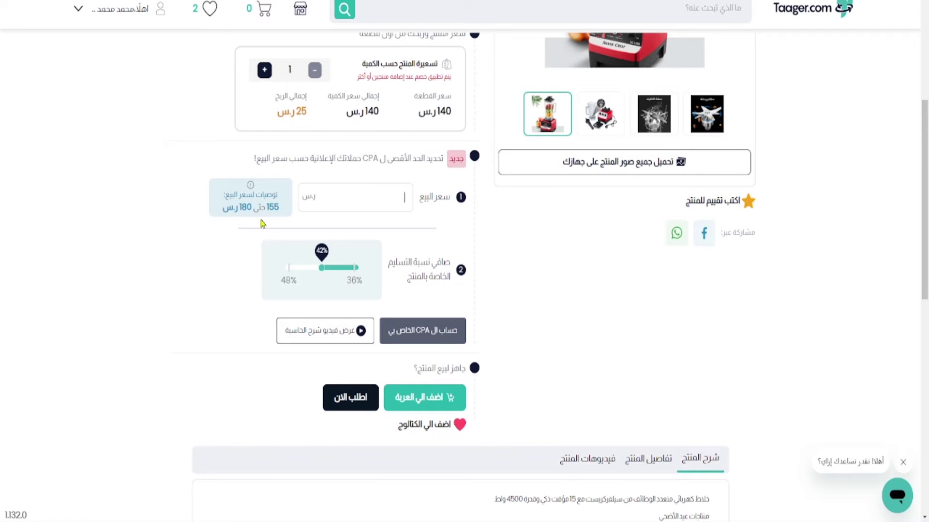
pyautogui.click(271, 208)
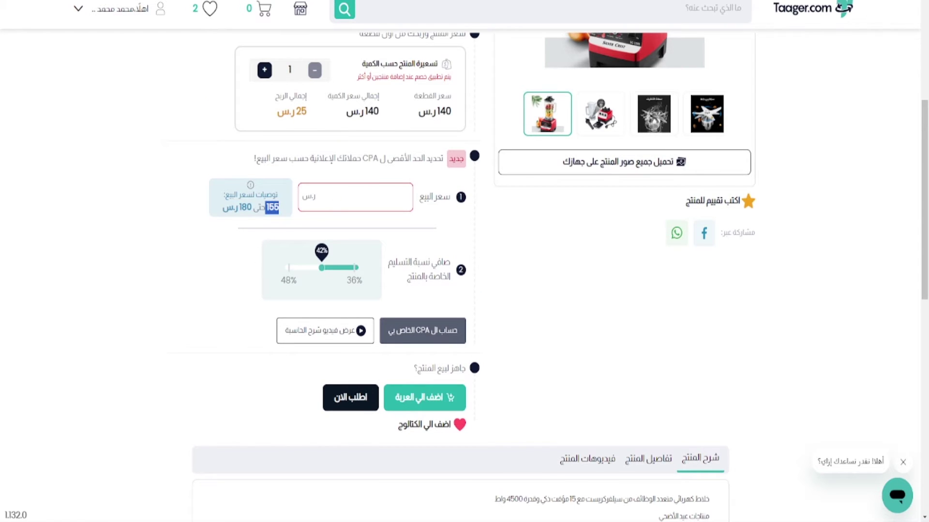
pyautogui.hotkey('ctrl', 'shift', 'Tab')
pyautogui.write('155')
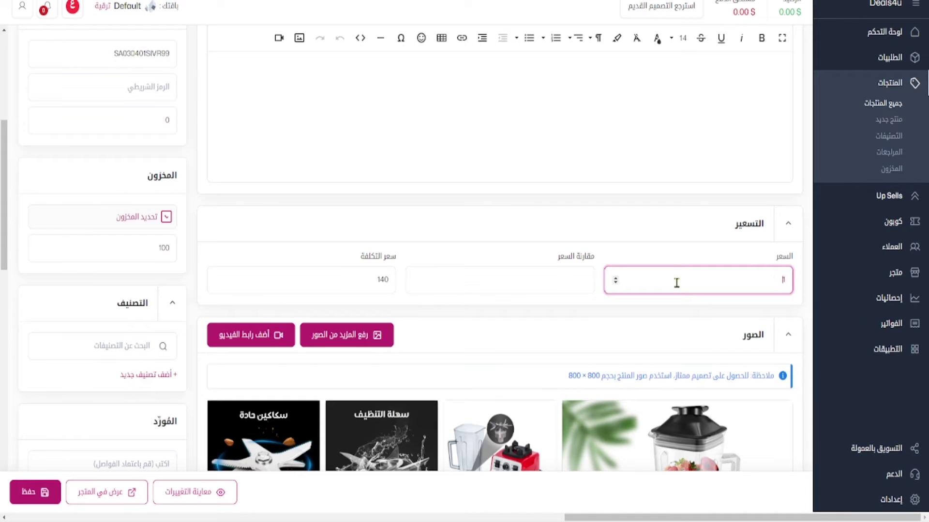
# Step: Confirm the 155 price and delete 'عيد الأضحى' from the end of the description
pyautogui.click(678, 254)
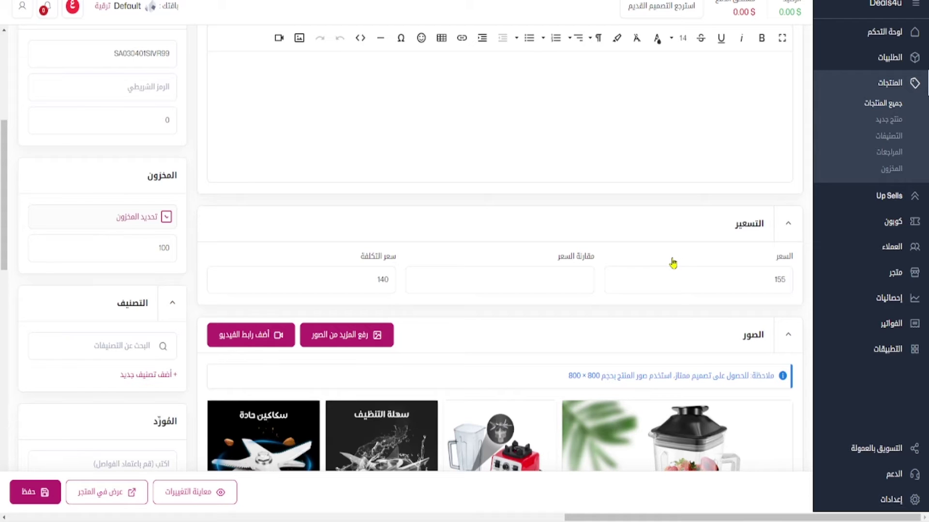
pyautogui.scroll(-6, 576, 333)
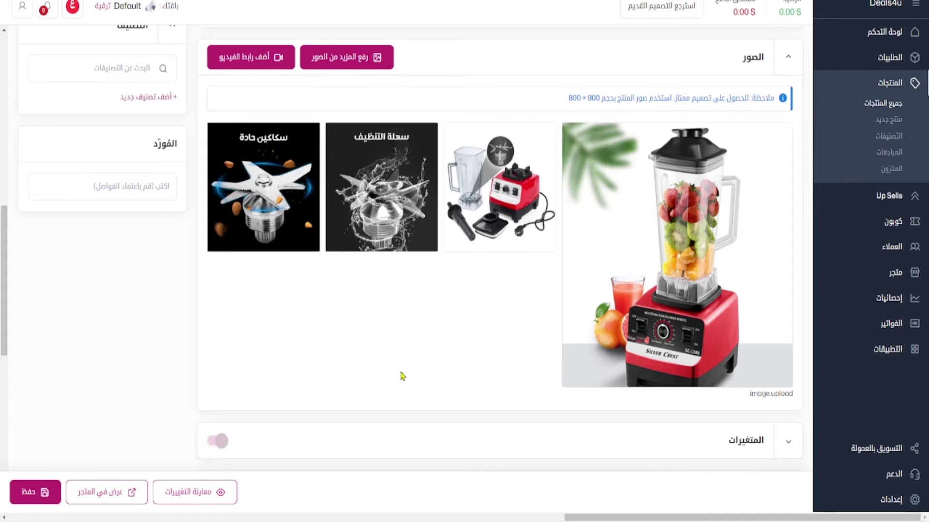
pyautogui.scroll(-2, 406, 368)
pyautogui.scroll(-2, 407, 368)
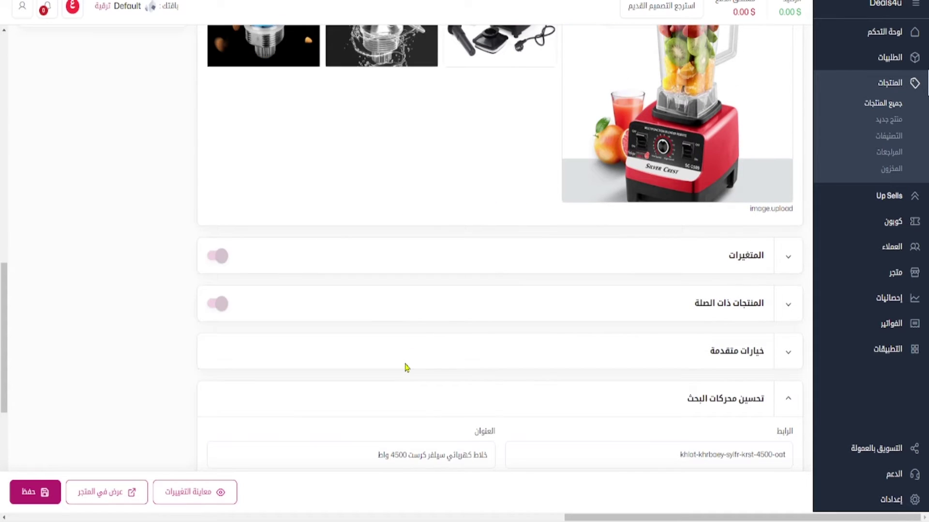
pyautogui.scroll(14, 429, 315)
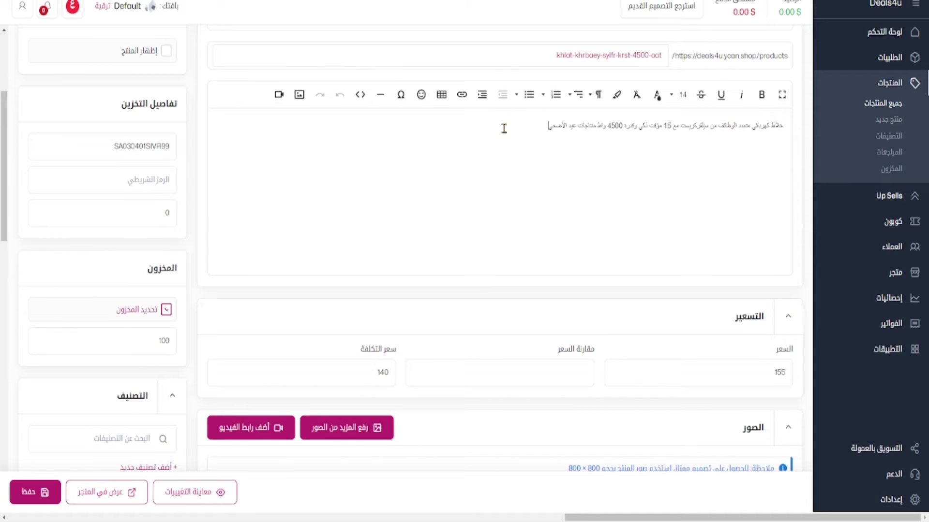
pyautogui.moveTo(548, 126); pyautogui.dragTo(575, 127)
pyautogui.press('BackSpace')
# Step: Set the blender product to be shown in the store
pyautogui.hotkey('ctrl', '+')
pyautogui.hotkey('ctrl', '+')
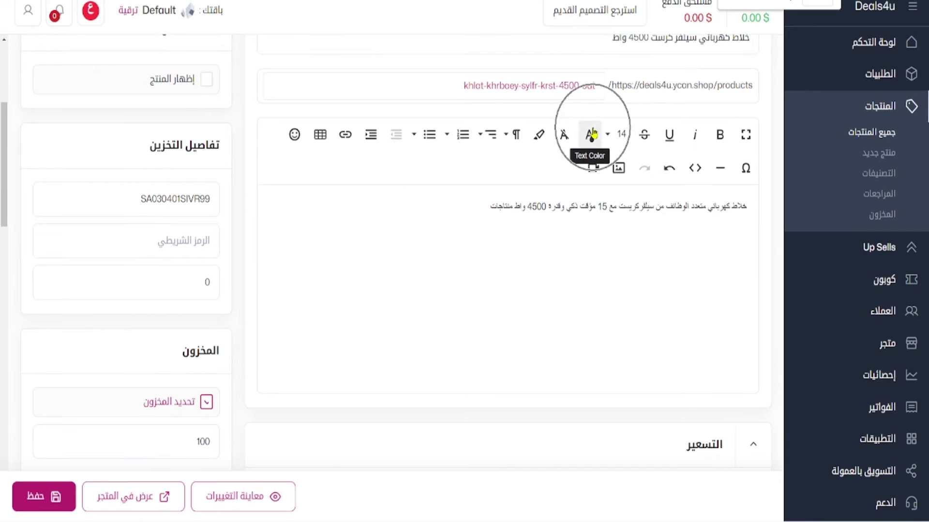
pyautogui.scroll(5, 591, 97)
pyautogui.click(206, 314)
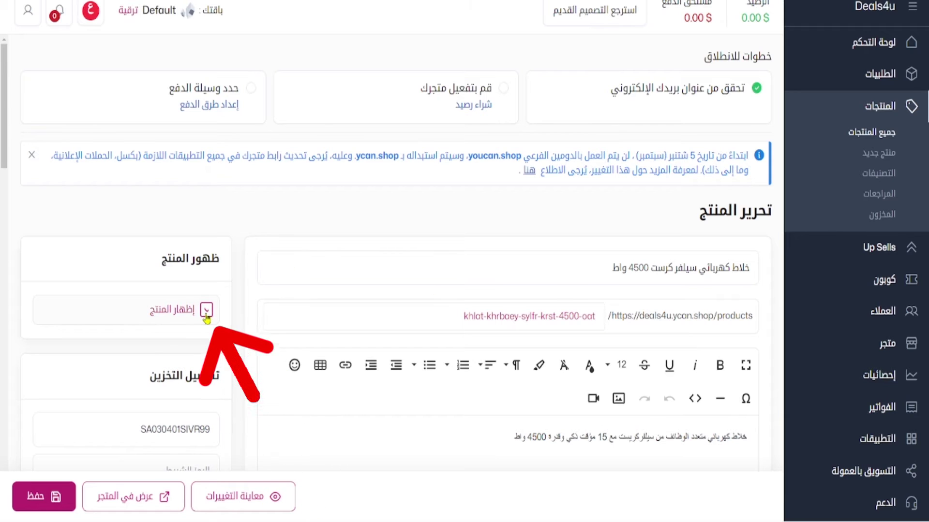
# Step: Save the blender changes and view the Shipping Zones page with free and Taager shipping
pyautogui.click(52, 502)
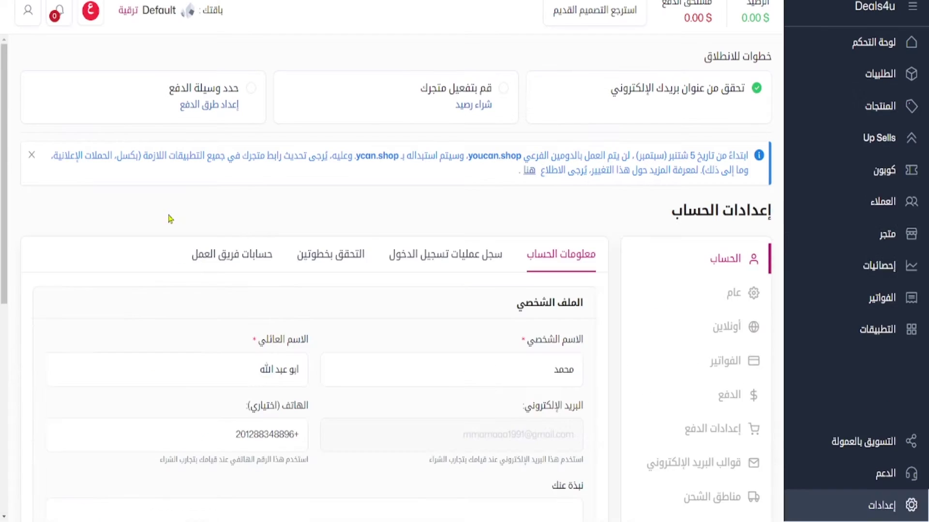
pyautogui.scroll(-4, 598, 250)
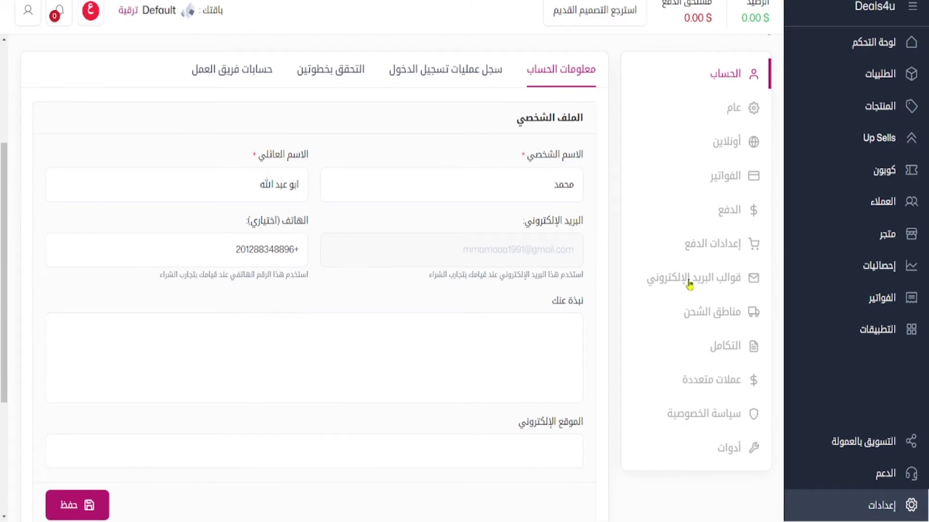
pyautogui.click(723, 315)
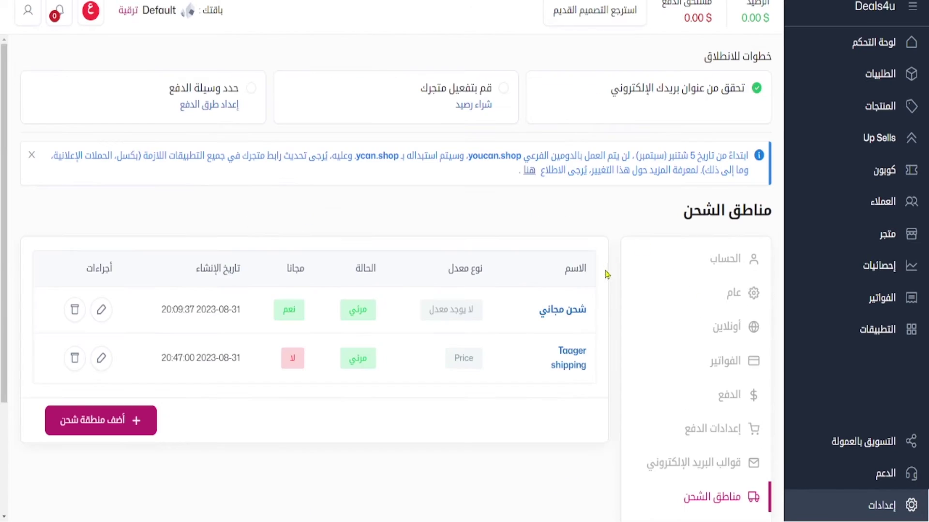
pyautogui.scroll(-2, 604, 290)
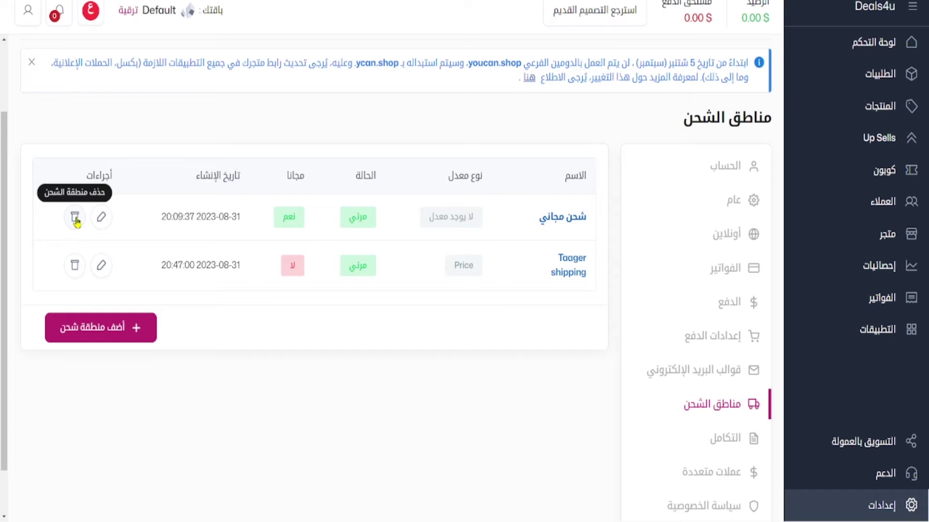
# Step: Delete the شحن مجاني free shipping zone and confirm it, leaving only Taager shipping
pyautogui.click(75, 220)
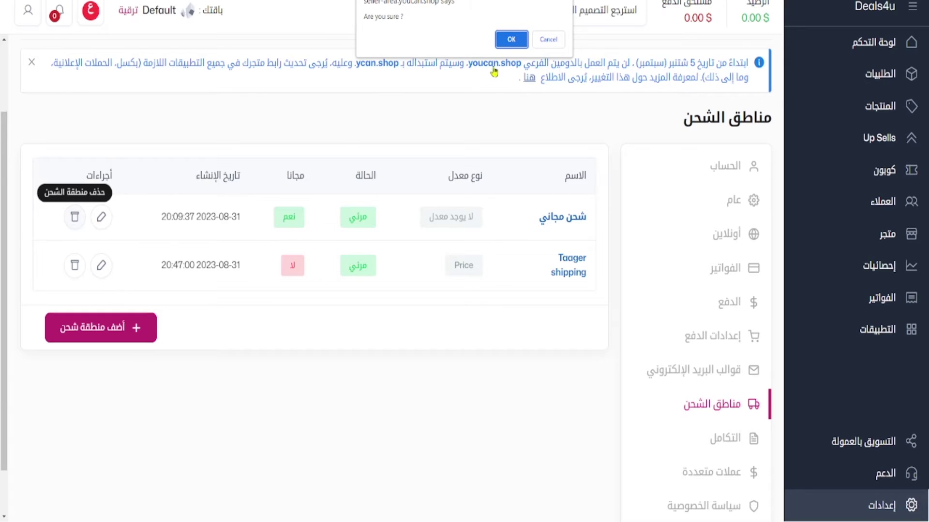
pyautogui.click(503, 49)
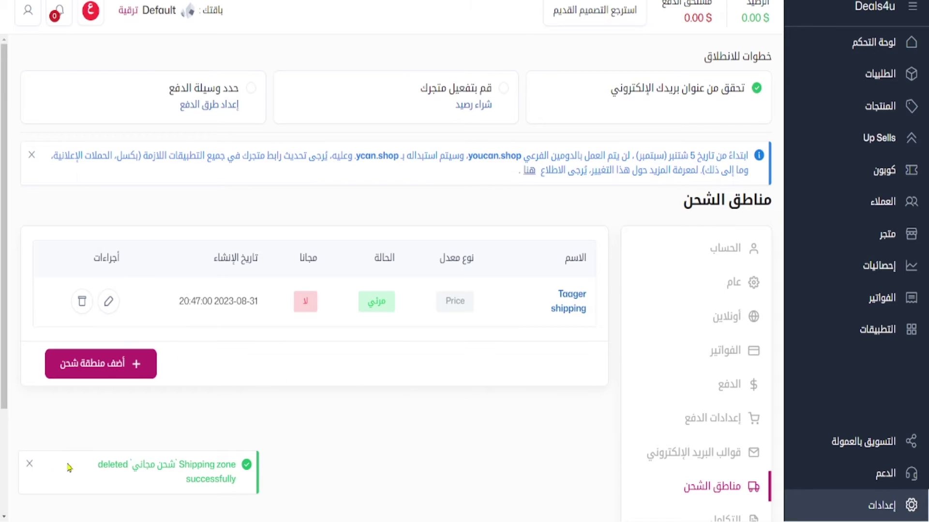
pyautogui.click(31, 467)
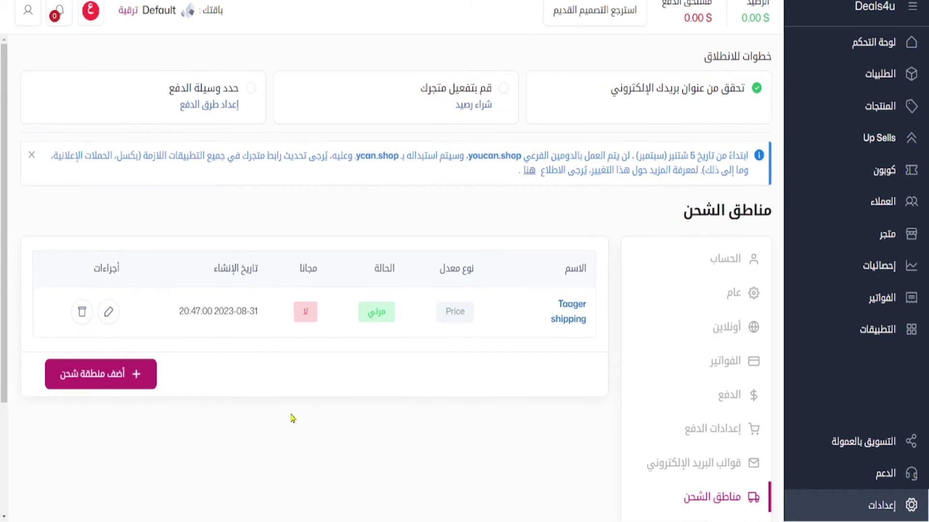
pyautogui.scroll(-2, 321, 404)
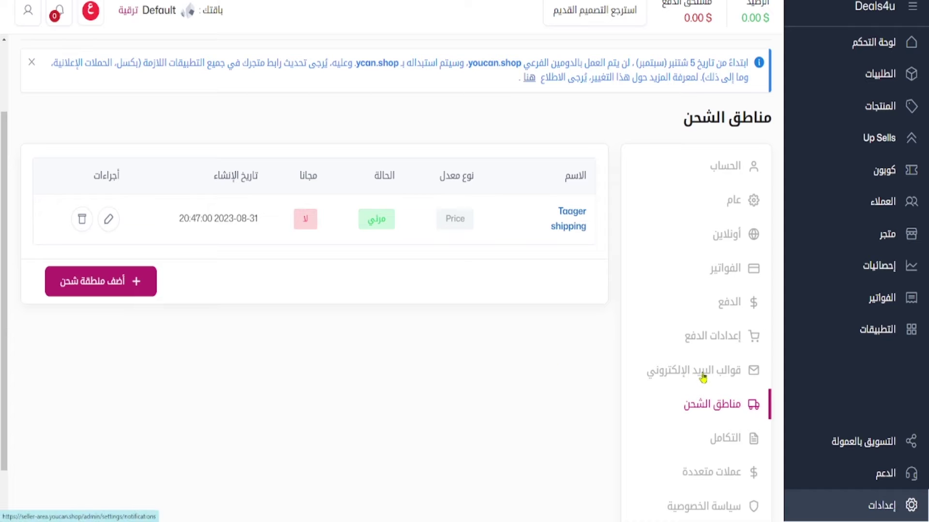
# Step: Open the payment settings and switch on cash on delivery
pyautogui.click(728, 303)
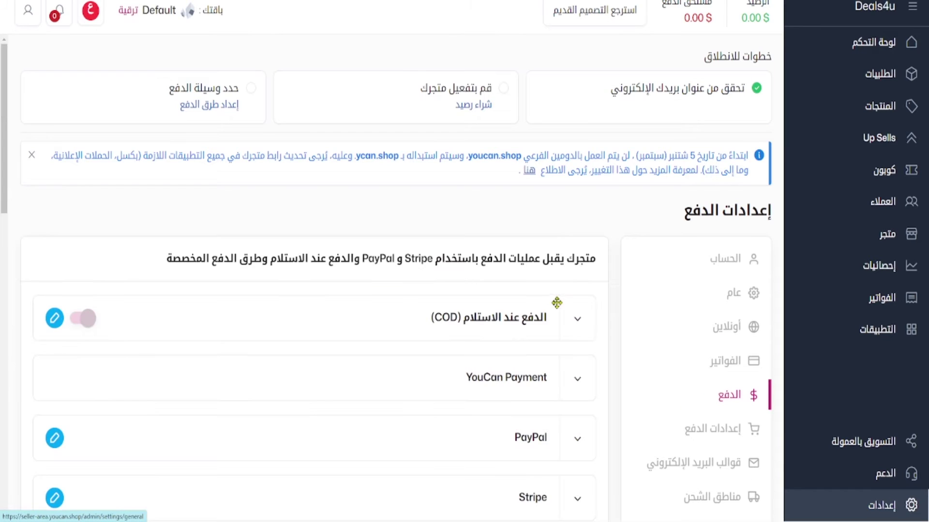
pyautogui.scroll(-2, 557, 303)
pyautogui.scroll(-4, 568, 317)
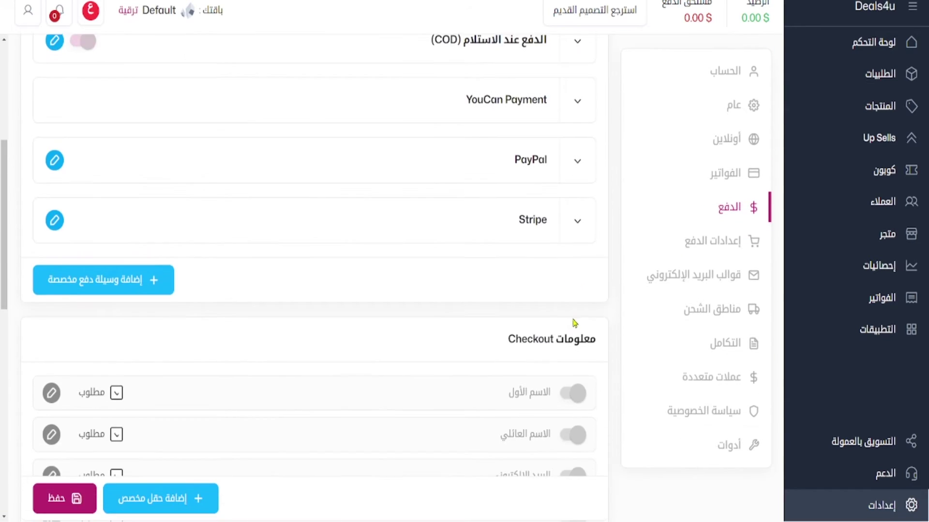
pyautogui.scroll(-4, 575, 323)
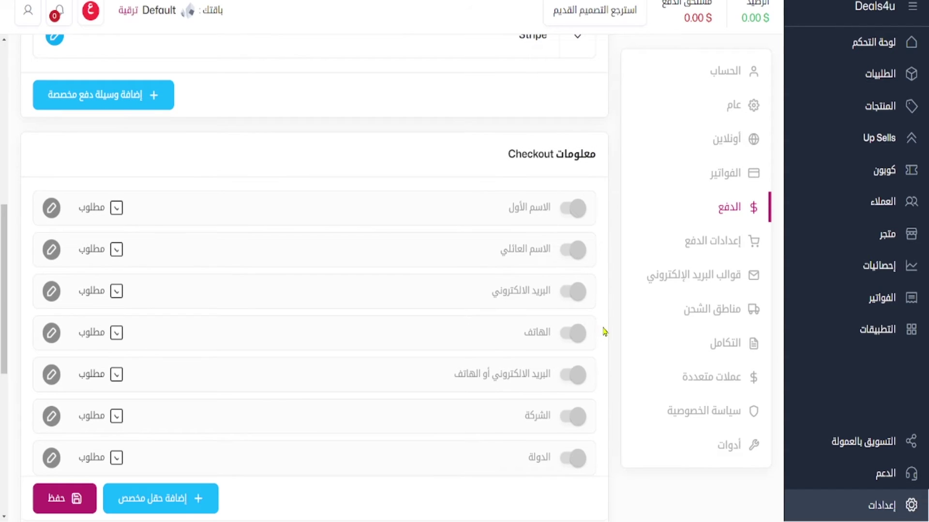
pyautogui.scroll(-8, 604, 331)
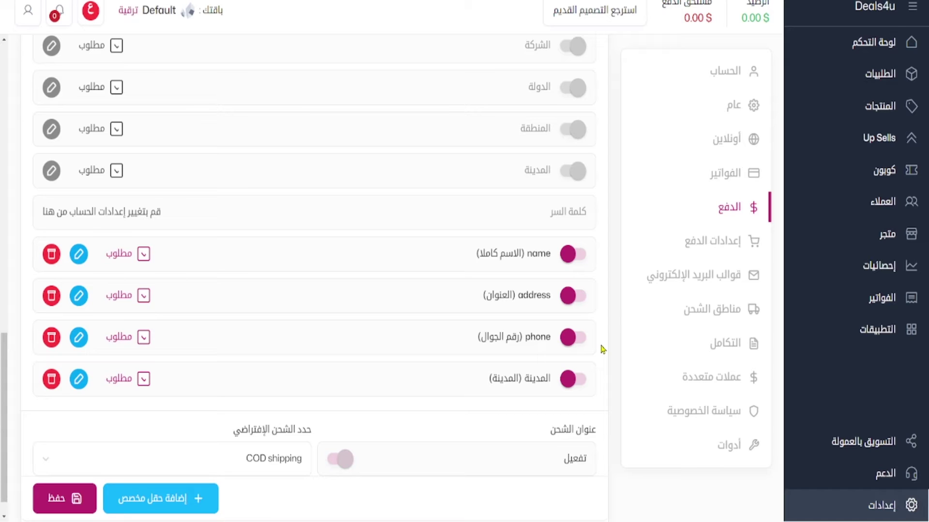
pyautogui.scroll(4, 602, 349)
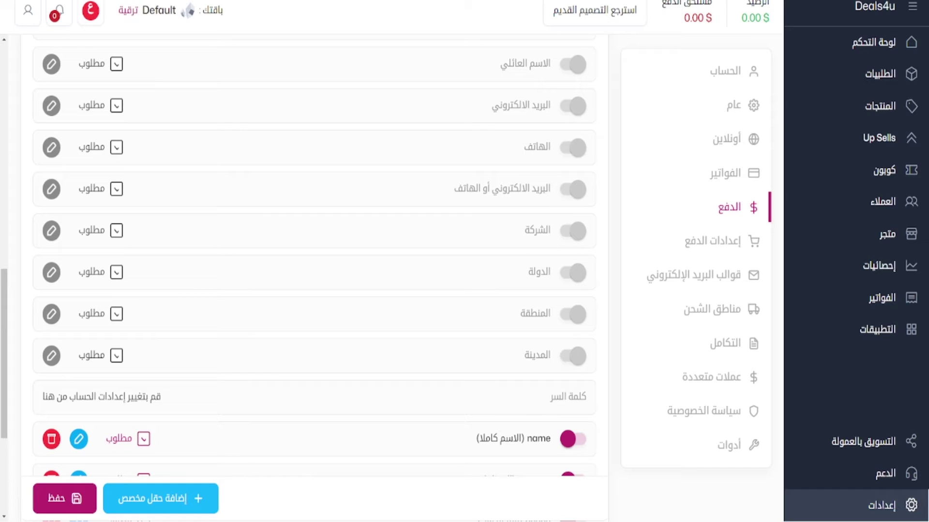
pyautogui.scroll(12, 496, 235)
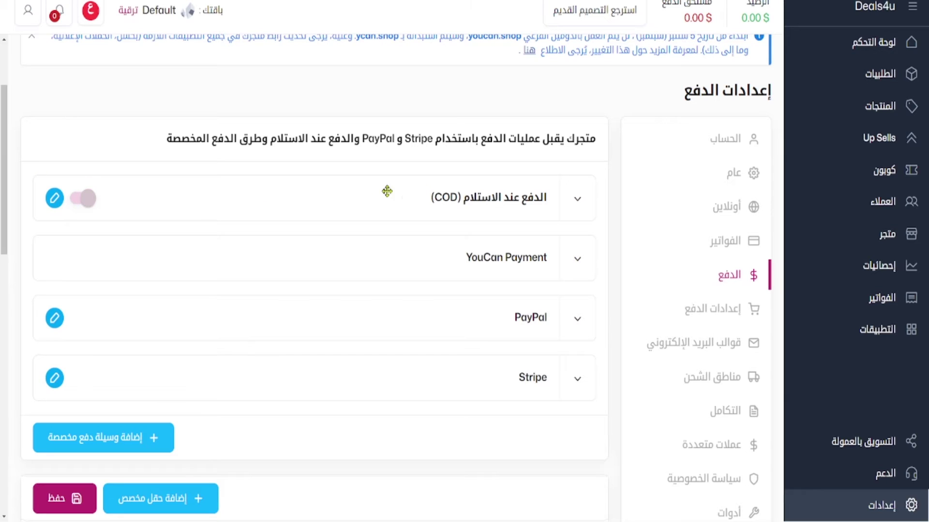
pyautogui.click(83, 204)
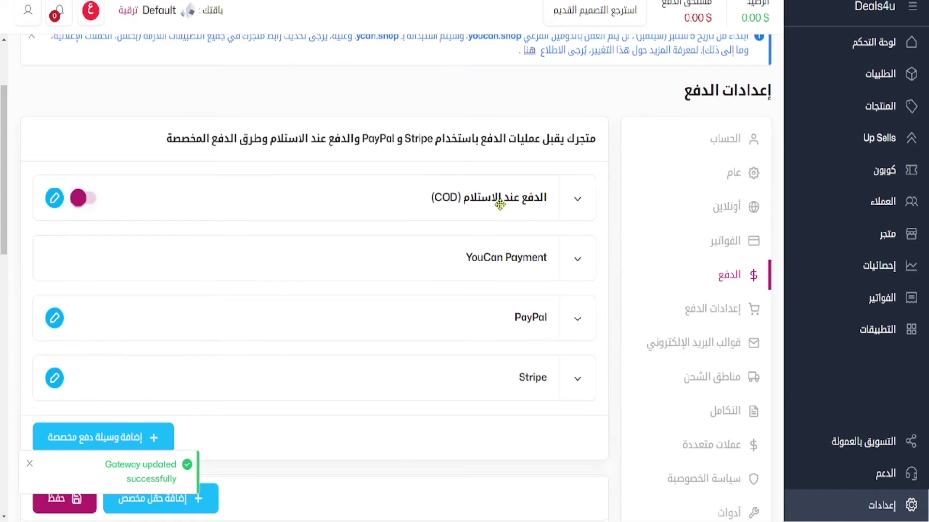
# Step: Expand and collapse the COD, Stripe and YouCan Payment sections to review them
pyautogui.click(589, 202)
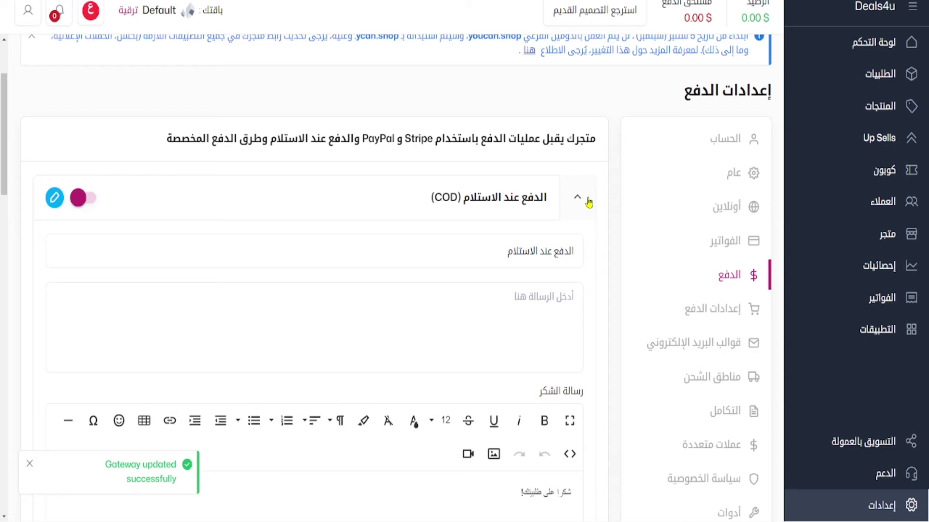
pyautogui.click(588, 202)
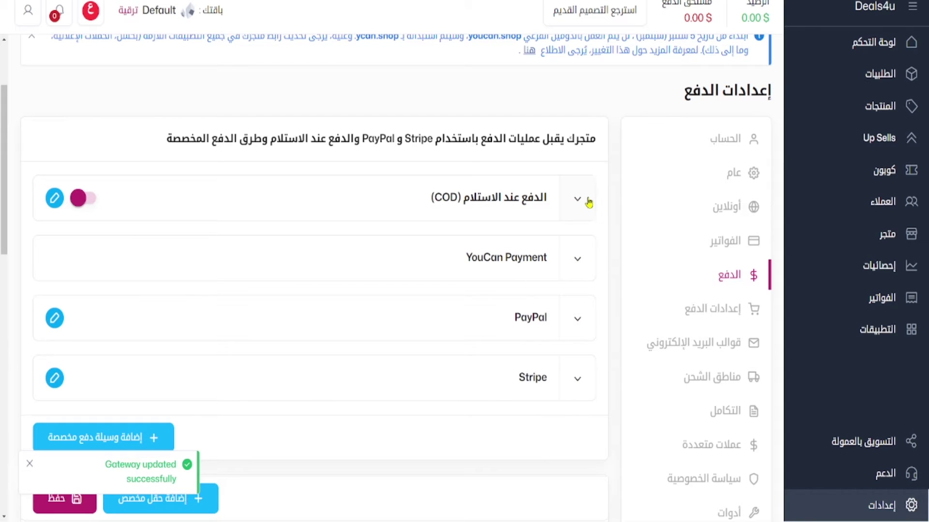
pyautogui.scroll(-2, 586, 242)
pyautogui.click(579, 290)
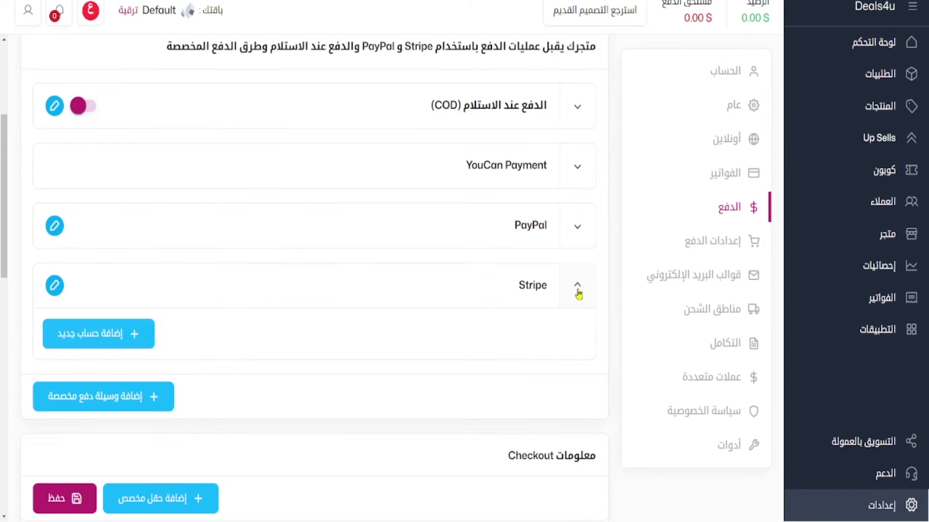
pyautogui.click(578, 291)
pyautogui.click(580, 174)
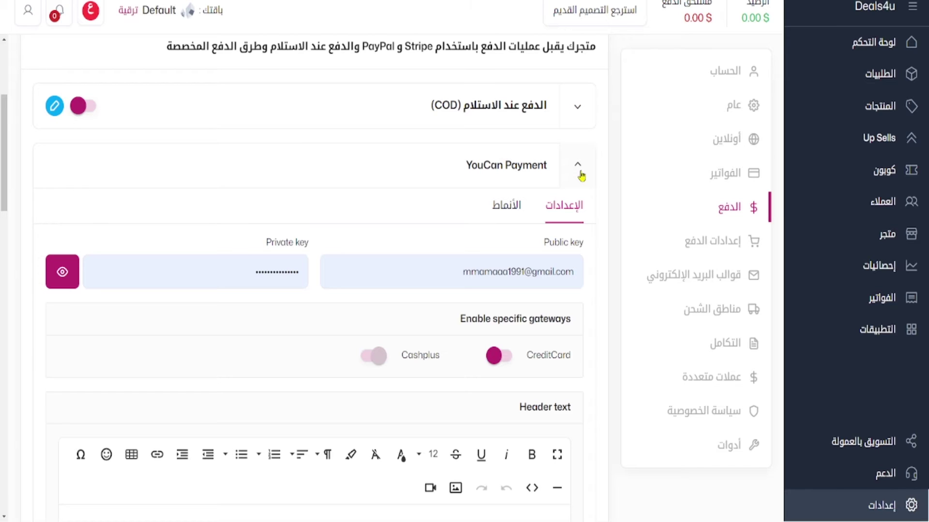
pyautogui.click(579, 173)
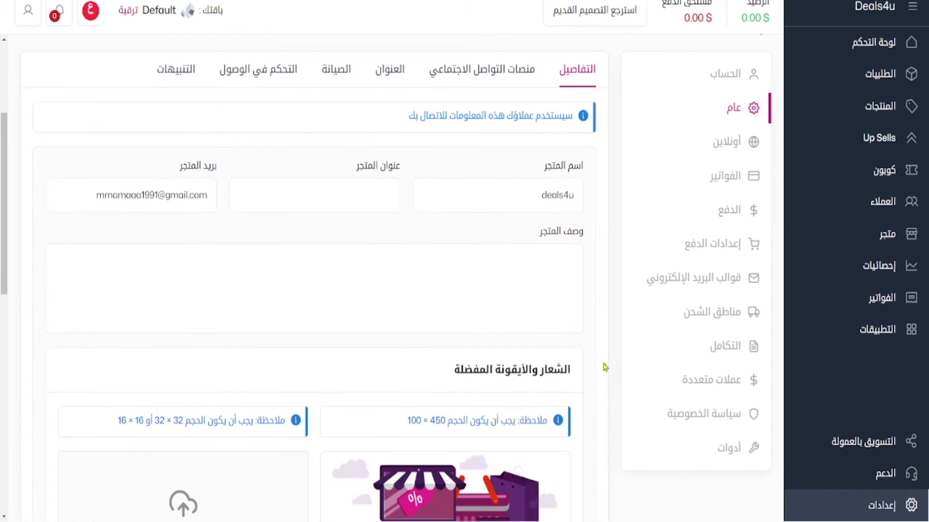
# Step: Scroll through the general store details, then go to the سياسة الخصوصية privacy policy settings
pyautogui.scroll(-5, 605, 367)
pyautogui.scroll(-2, 605, 368)
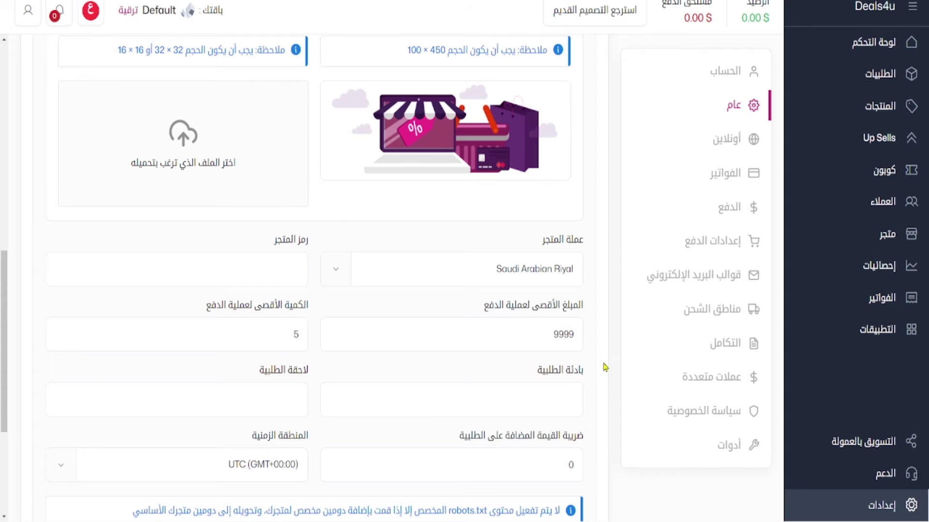
pyautogui.scroll(-4, 604, 367)
pyautogui.scroll(1, 604, 367)
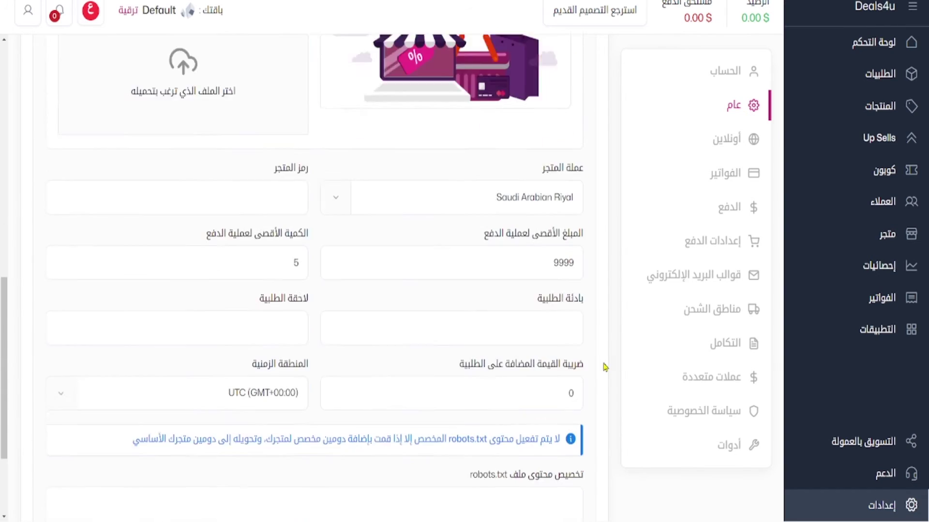
pyautogui.scroll(-1, 605, 368)
pyautogui.scroll(10, 604, 368)
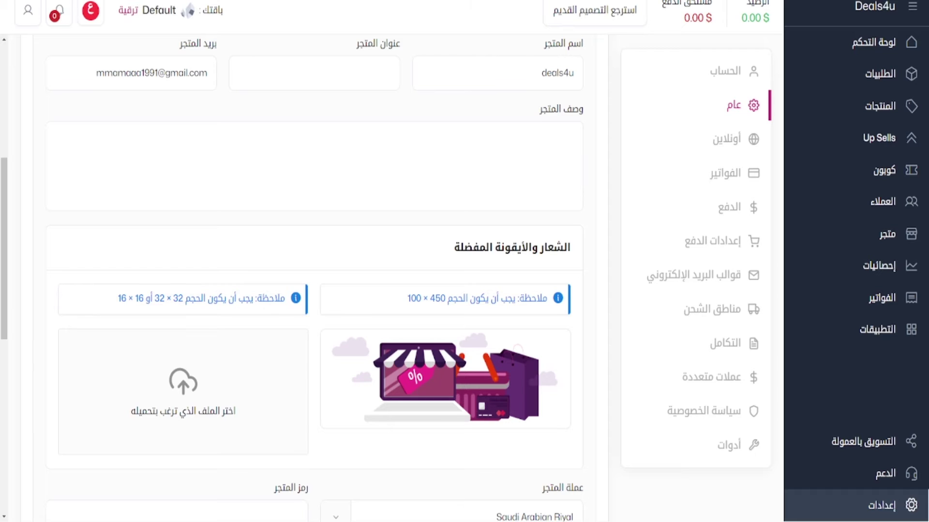
pyautogui.click(729, 401)
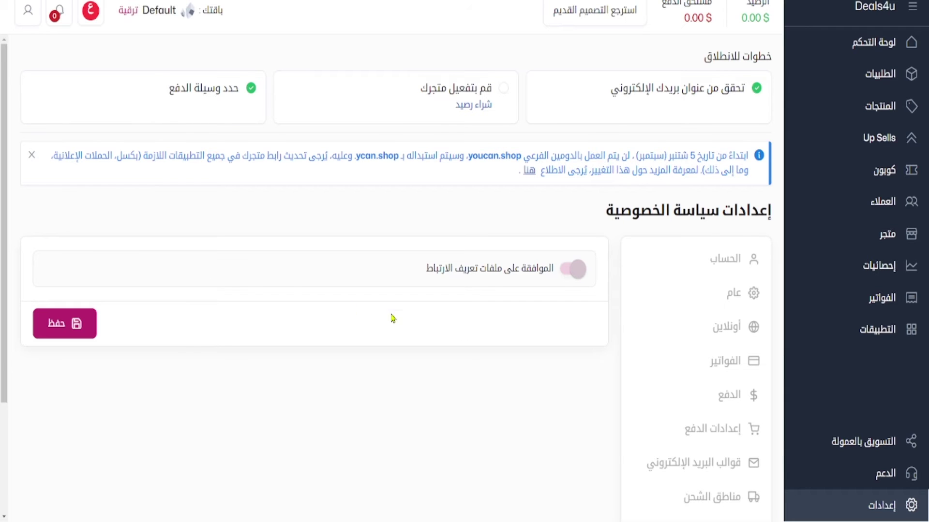
# Step: Turn cookie consent on and save, then switch it back off
pyautogui.scroll(-3, 583, 366)
pyautogui.scroll(2, 589, 362)
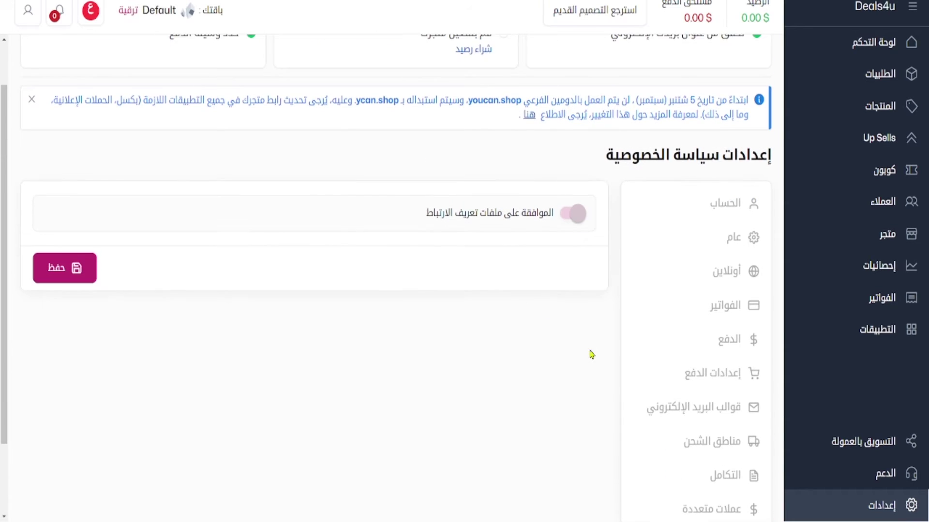
pyautogui.click(572, 216)
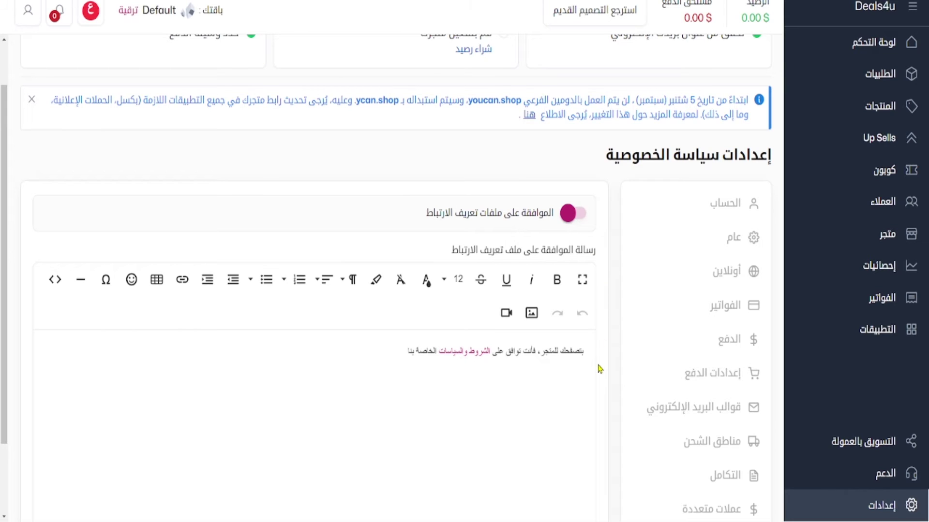
pyautogui.scroll(-2, 599, 369)
pyautogui.click(66, 482)
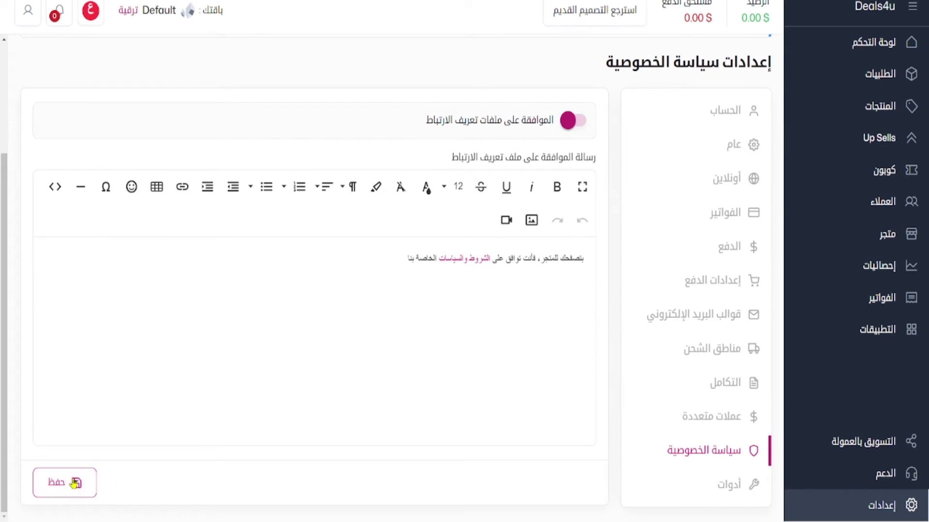
pyautogui.click(564, 119)
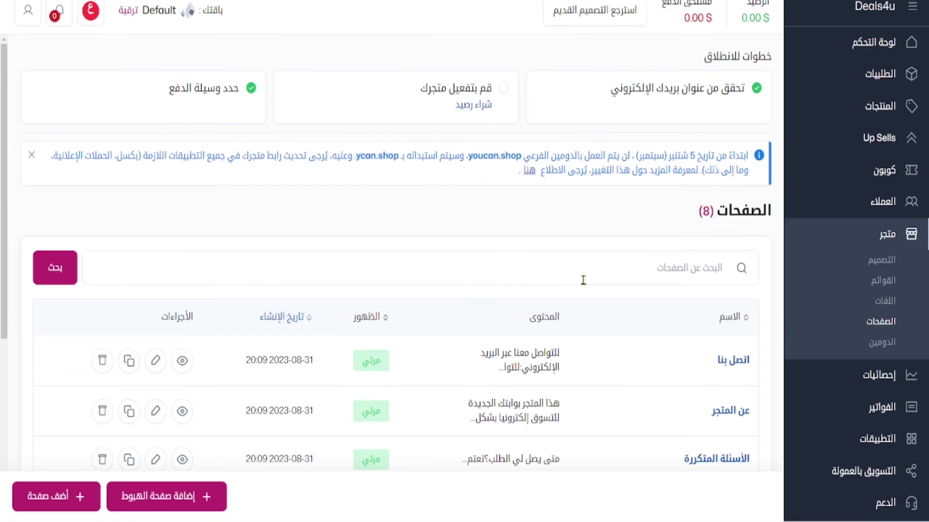
pyautogui.scroll(-3, 744, 319)
pyautogui.scroll(-1, 749, 322)
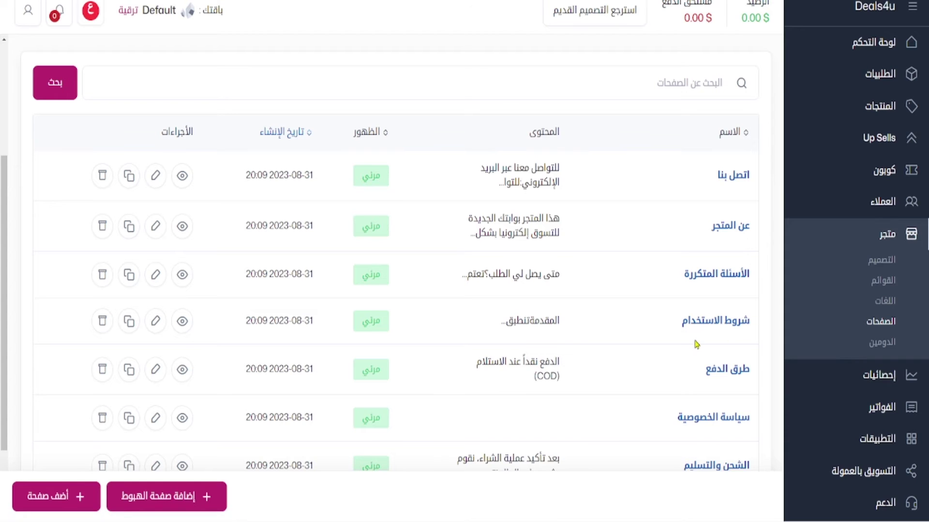
pyautogui.scroll(-1, 676, 367)
pyautogui.scroll(-1, 676, 367)
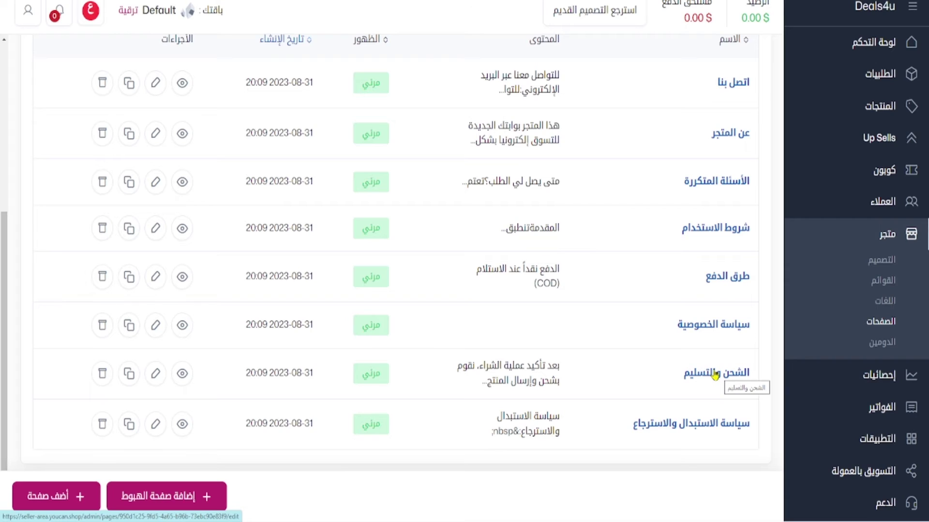
# Step: Look over the privacy policy page, then open the اتصل بنا contact-us page for editing
pyautogui.click(714, 324)
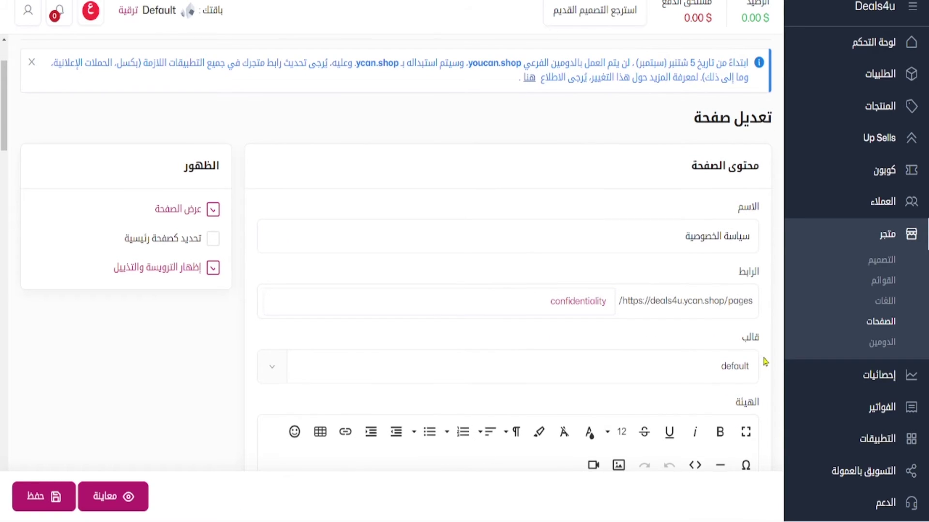
pyautogui.scroll(-5, 763, 360)
pyautogui.scroll(-2, 764, 361)
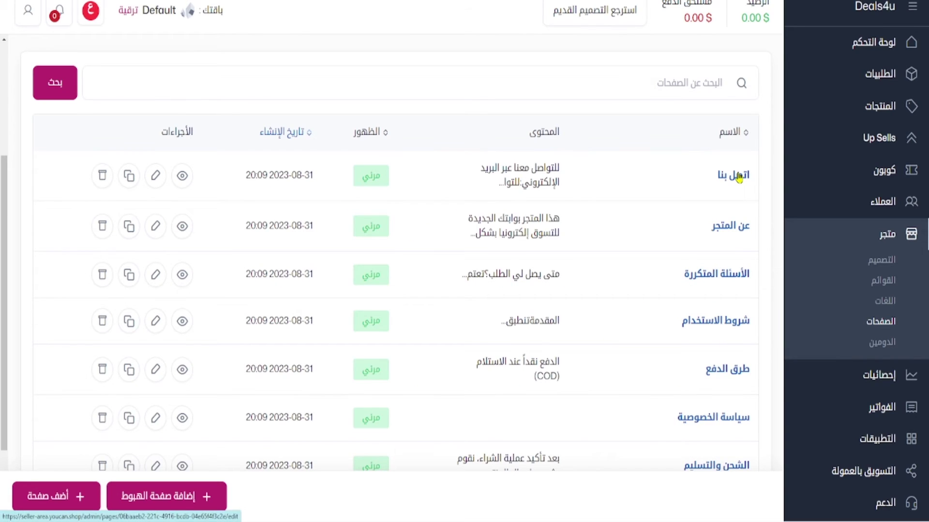
pyautogui.click(736, 119)
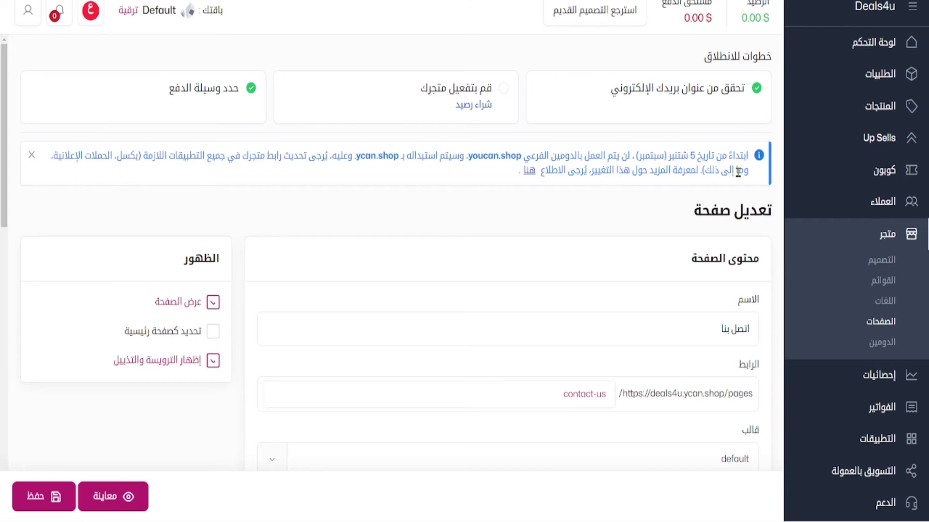
# Step: Enter the store's contact details on the first line of the اتصل بنا page body
pyautogui.scroll(-8, 757, 295)
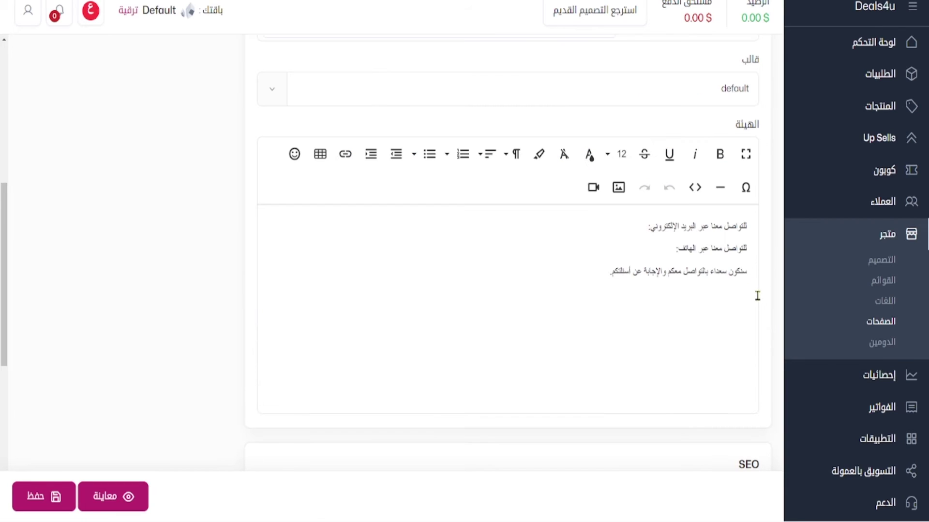
pyautogui.click(608, 226)
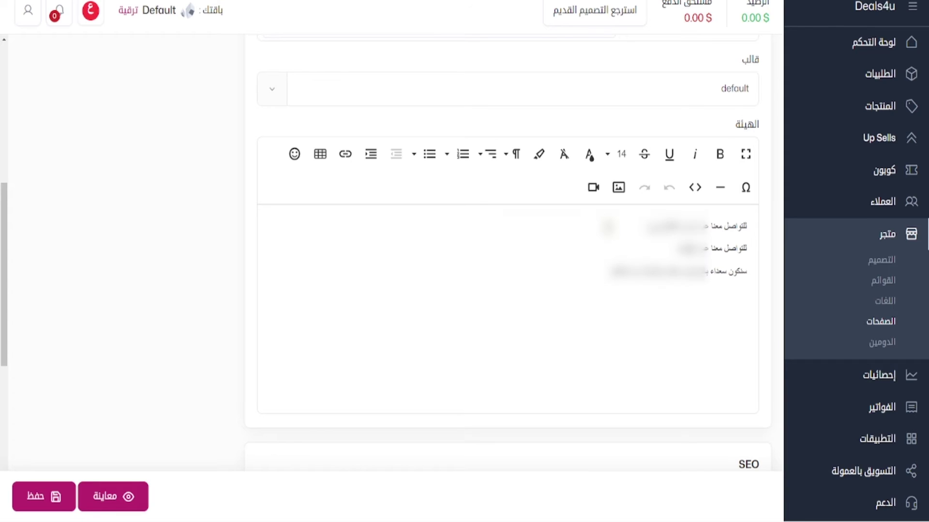
pyautogui.write('12345')
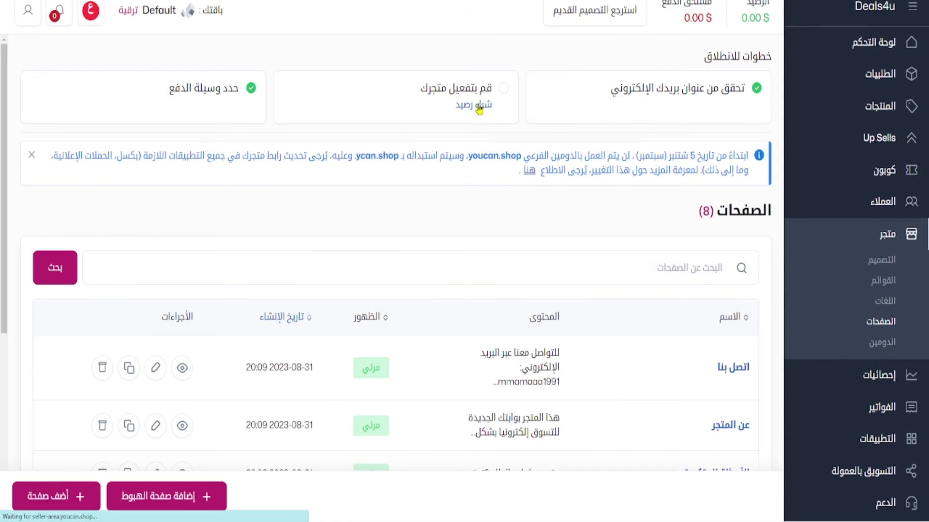
# Step: Buy store balance by card, entering the cardholder's name and card details, and decline saving the card
pyautogui.click(479, 107)
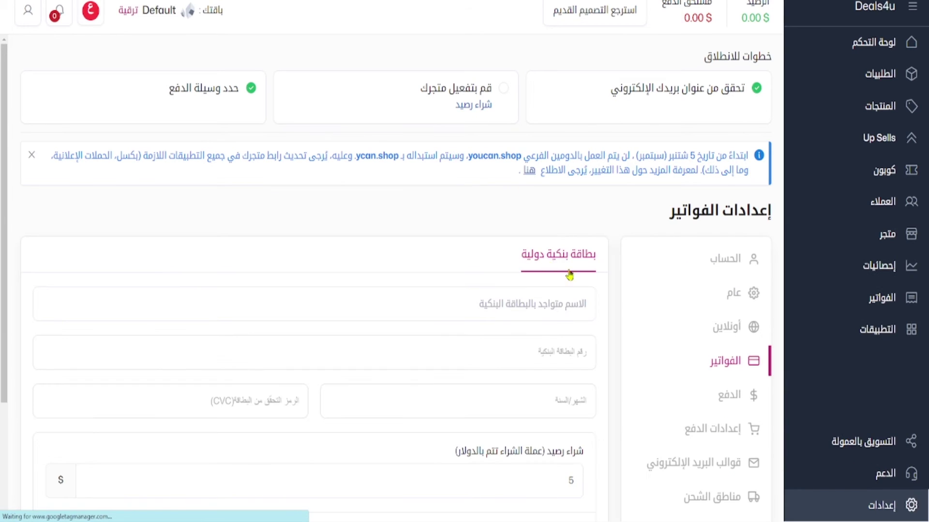
pyautogui.scroll(-2, 612, 297)
pyautogui.click(578, 215)
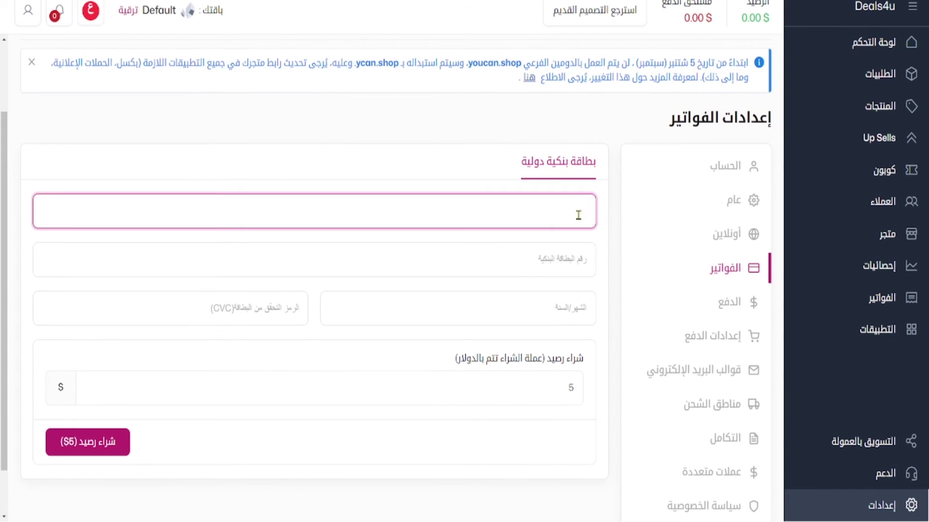
pyautogui.write('mohamed')
pyautogui.click(560, 261)
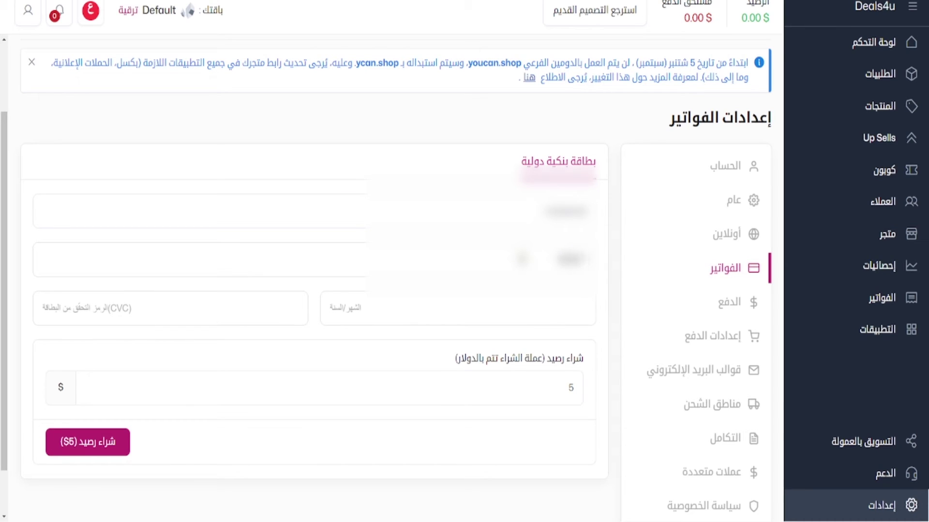
pyautogui.write('42')
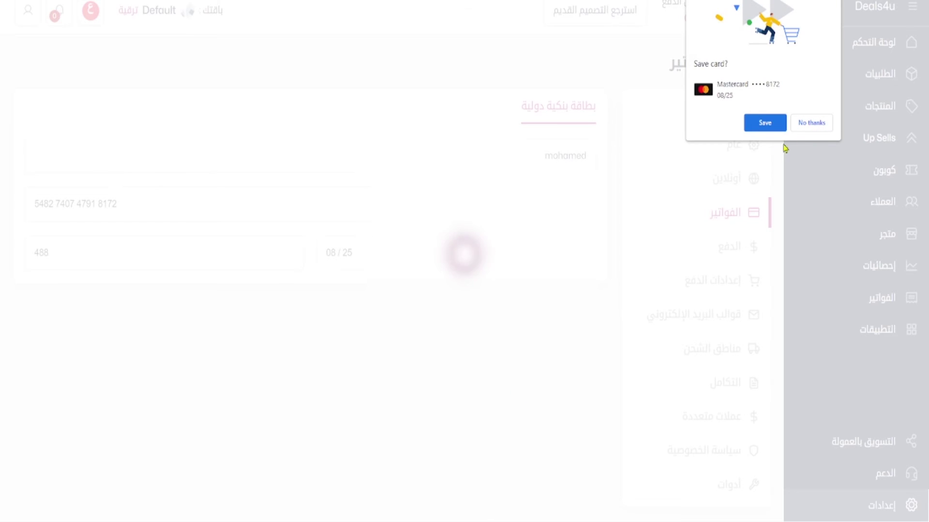
pyautogui.click(825, 123)
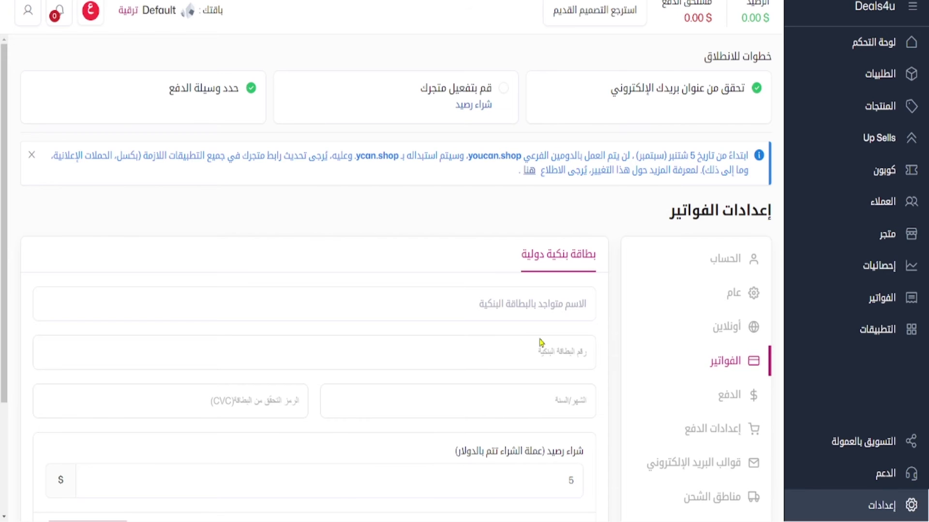
pyautogui.scroll(-2, 614, 234)
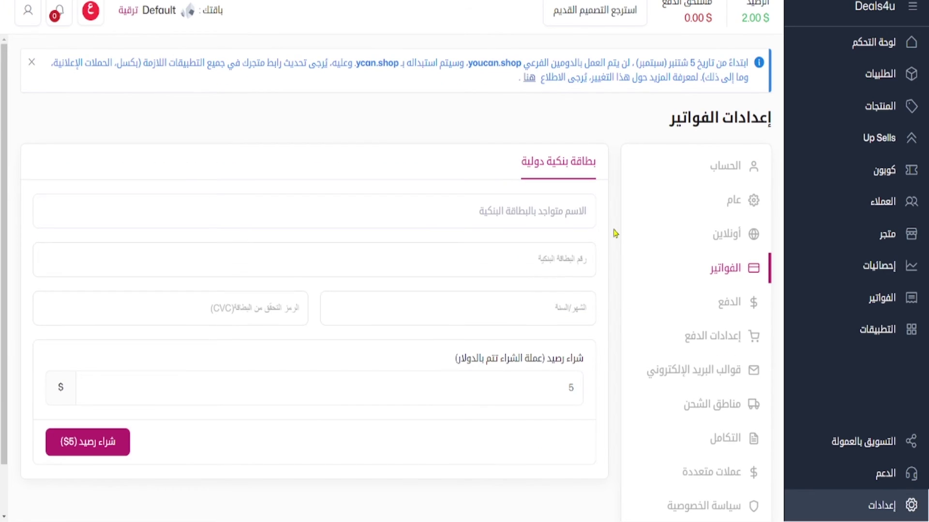
pyautogui.click(887, 234)
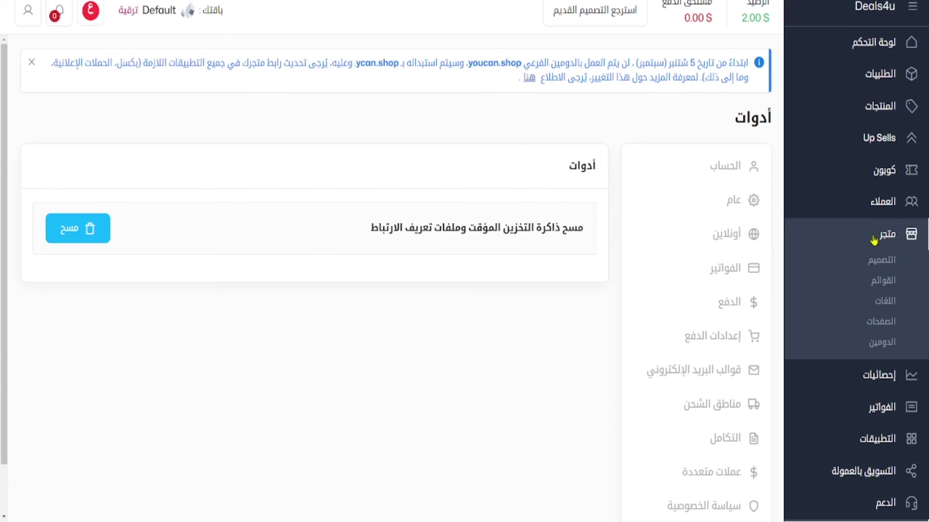
# Step: In the domain settings, paste silverdeals.online into the new-domain field to add it
pyautogui.click(882, 343)
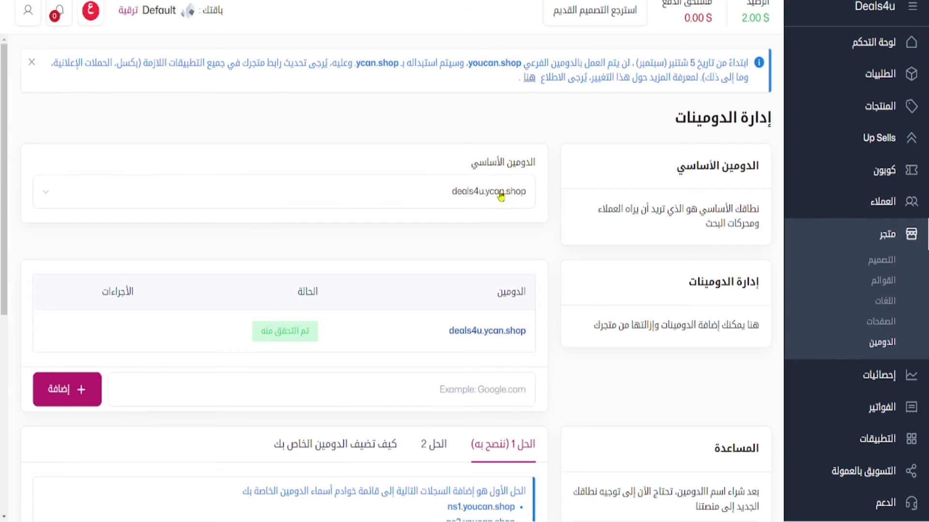
pyautogui.click(500, 193)
pyautogui.click(500, 194)
pyautogui.scroll(-2, 546, 360)
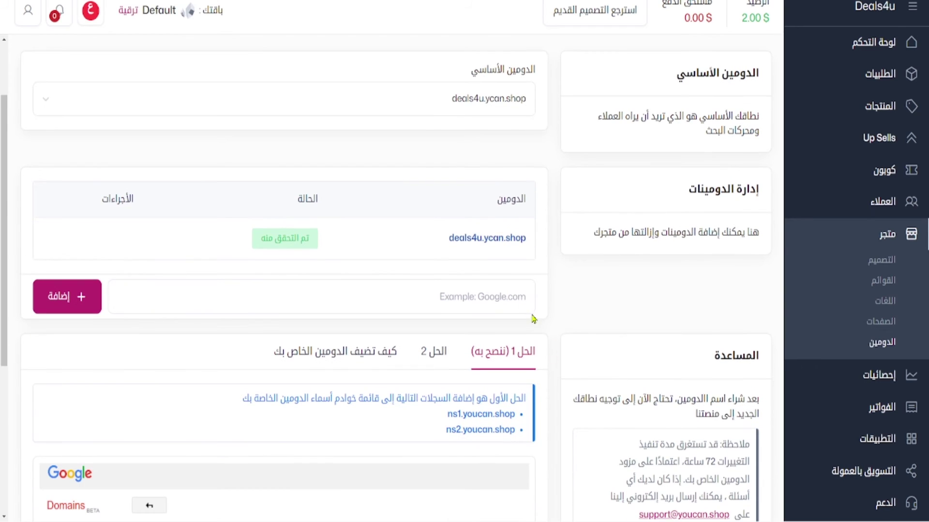
pyautogui.click(471, 295)
pyautogui.rightClick(471, 296)
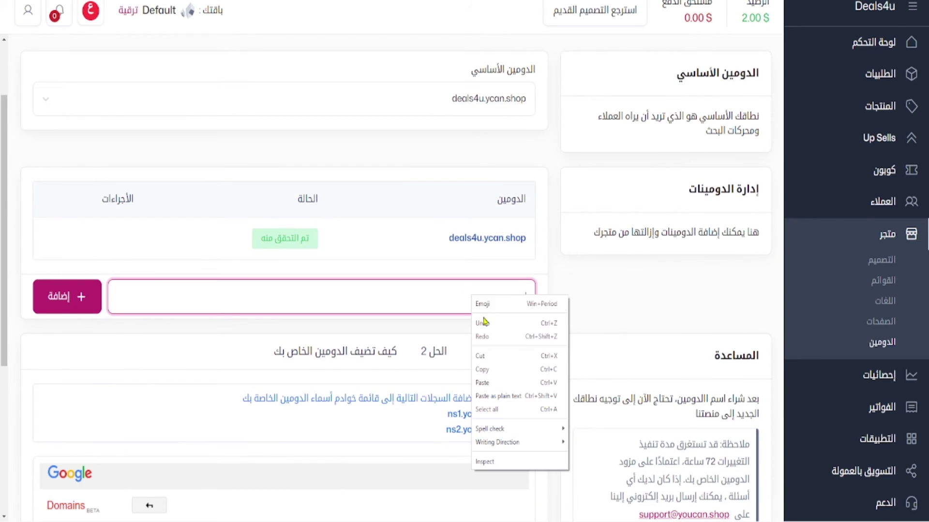
pyautogui.press('Escape')
pyautogui.click(629, 303)
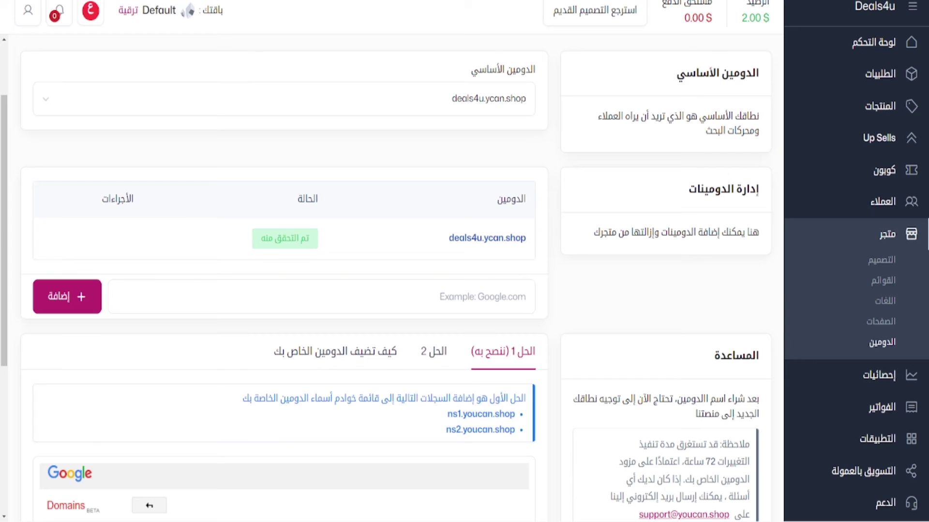
pyautogui.write('silverdeals.online')
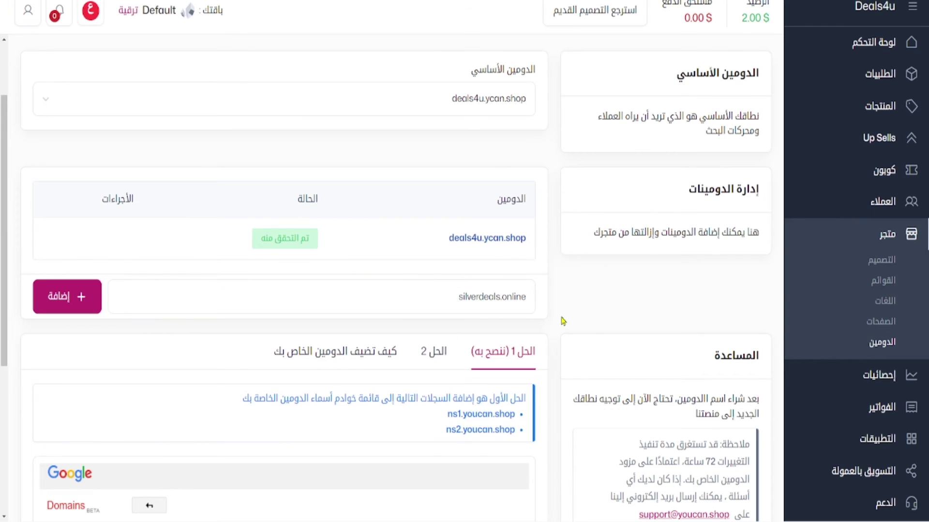
# Step: Copy the CNAME target custom.youcan.shop from the 'الحل 2' instructions
pyautogui.click(433, 351)
pyautogui.scroll(-5, 428, 396)
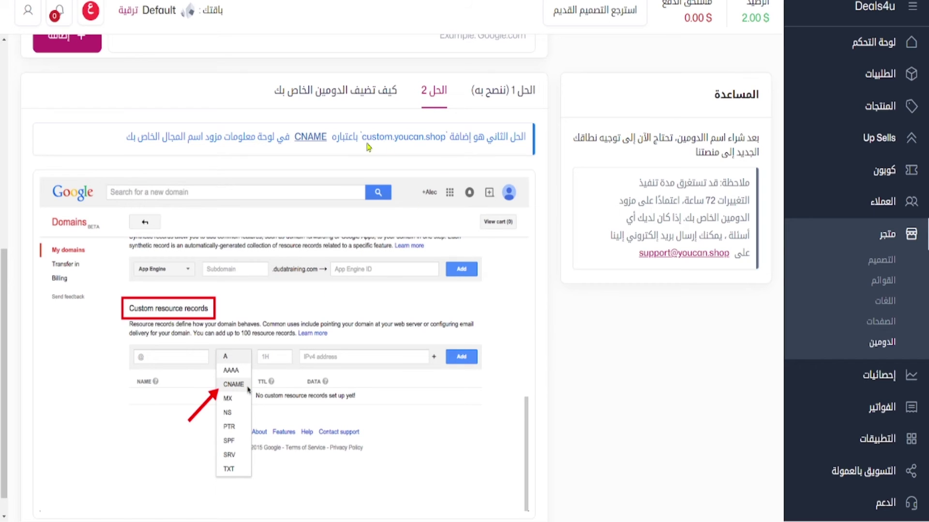
pyautogui.moveTo(363, 138); pyautogui.dragTo(445, 137)
pyautogui.rightClick(445, 137)
pyautogui.click(448, 148)
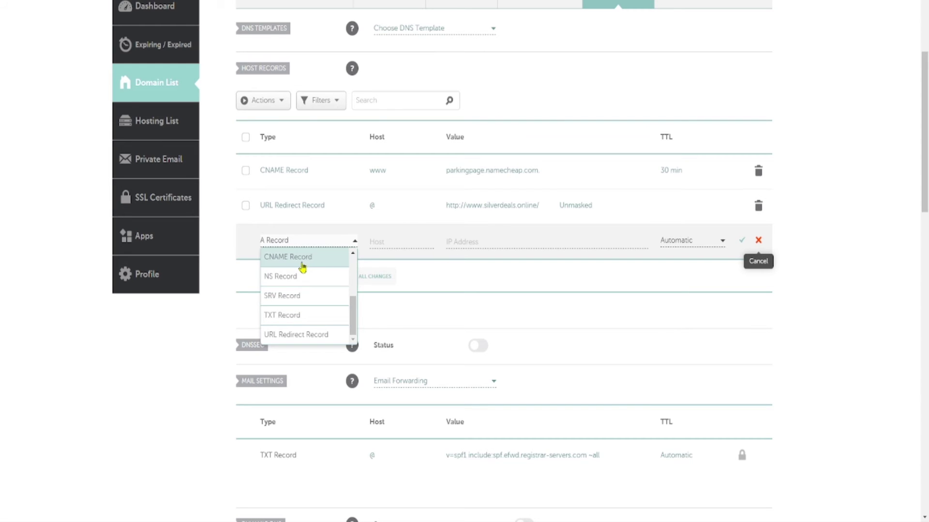
# Step: Make the new Namecheap record a CNAME with host @ and target custom.youcan.shop, then save
pyautogui.click(303, 268)
pyautogui.click(394, 242)
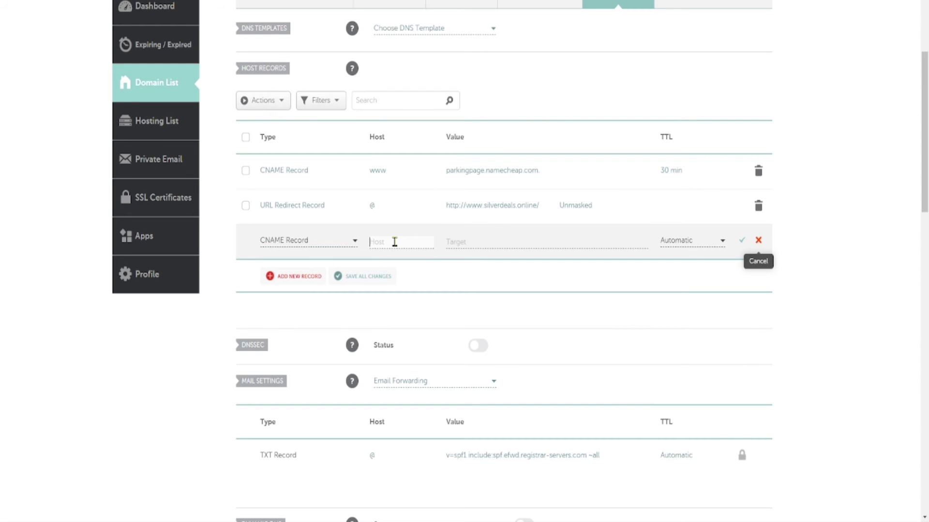
pyautogui.write('@')
pyautogui.click(608, 244)
pyautogui.rightClick(608, 248)
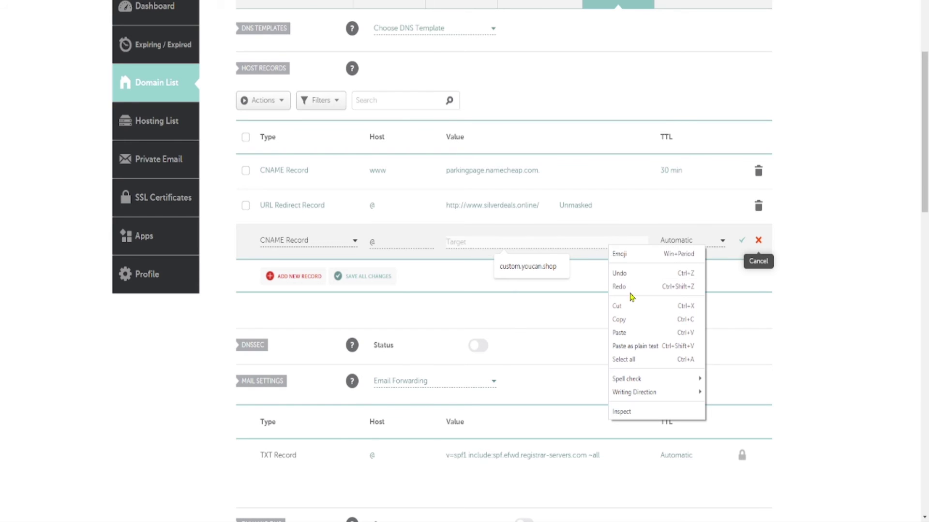
pyautogui.click(633, 333)
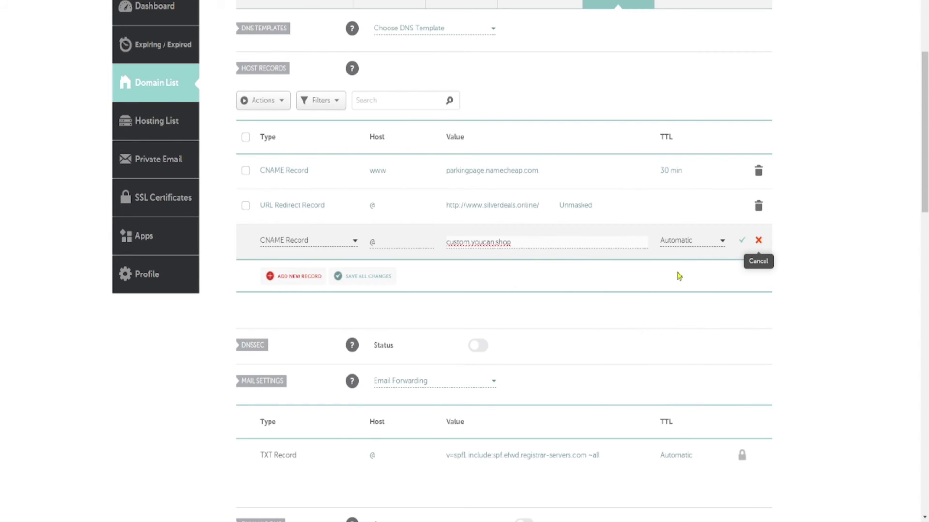
pyautogui.click(743, 241)
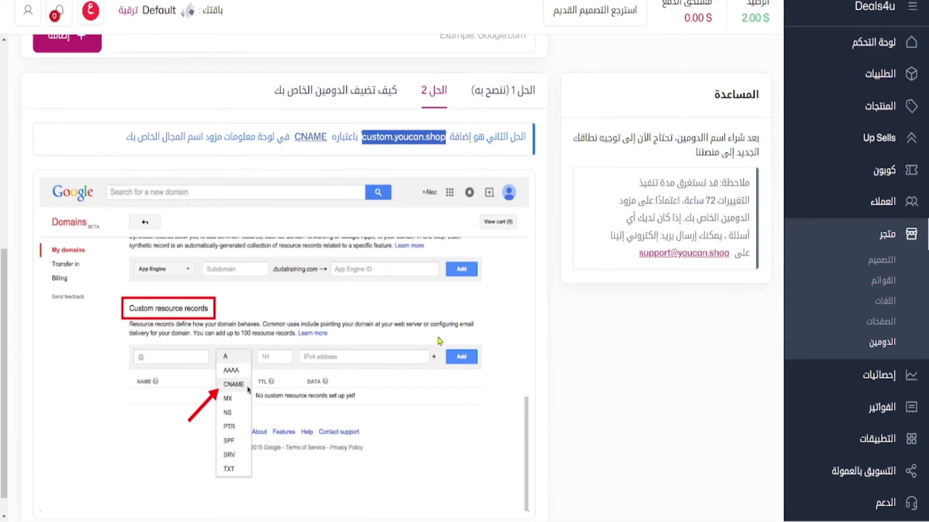
# Step: Play the 'كيف تضيف الدومين الخاص بك' video and pause it at the Solution 2 title
pyautogui.scroll(-1, 439, 341)
pyautogui.scroll(4, 440, 341)
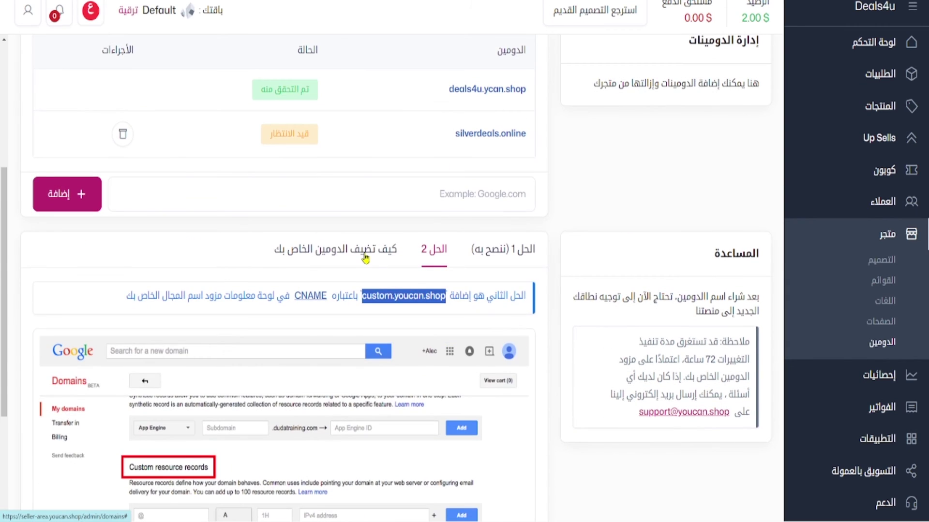
pyautogui.click(365, 259)
pyautogui.scroll(-1, 337, 380)
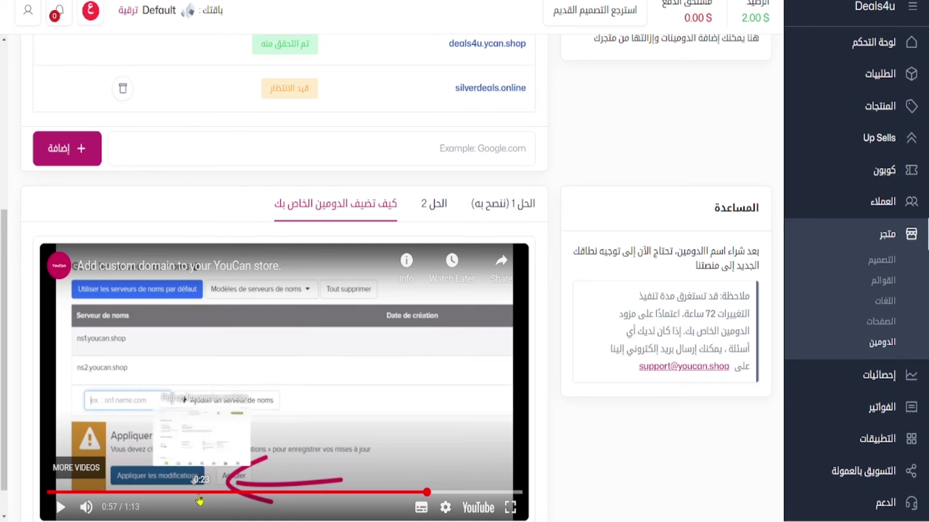
pyautogui.click(200, 492)
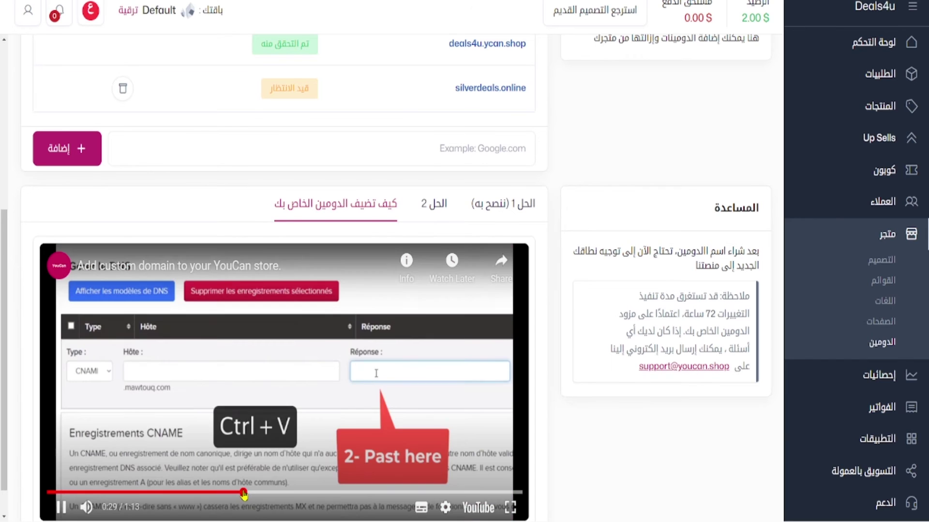
pyautogui.click(288, 495)
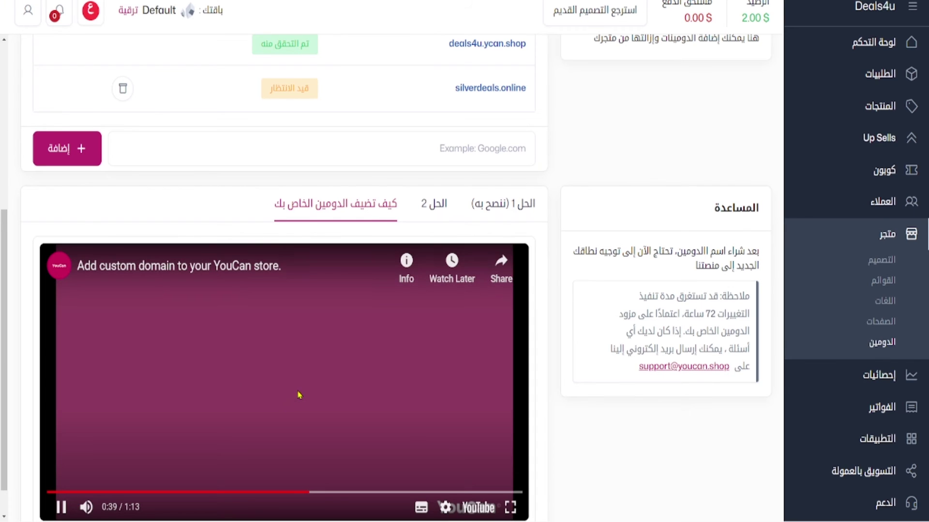
pyautogui.click(299, 396)
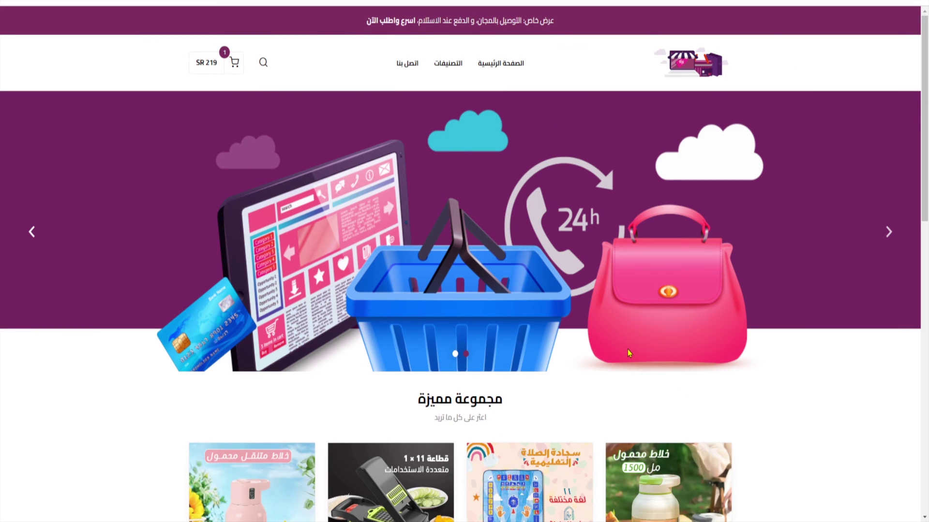
# Step: Open the 1500 ml portable blender's product page and check its 219 price and details
pyautogui.scroll(-8, 599, 343)
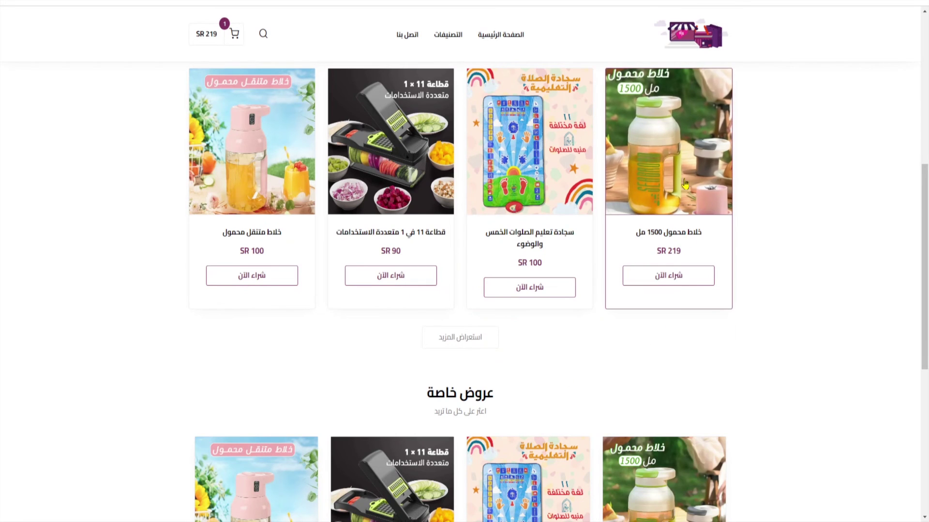
pyautogui.scroll(-5, 635, 253)
pyautogui.scroll(7, 636, 253)
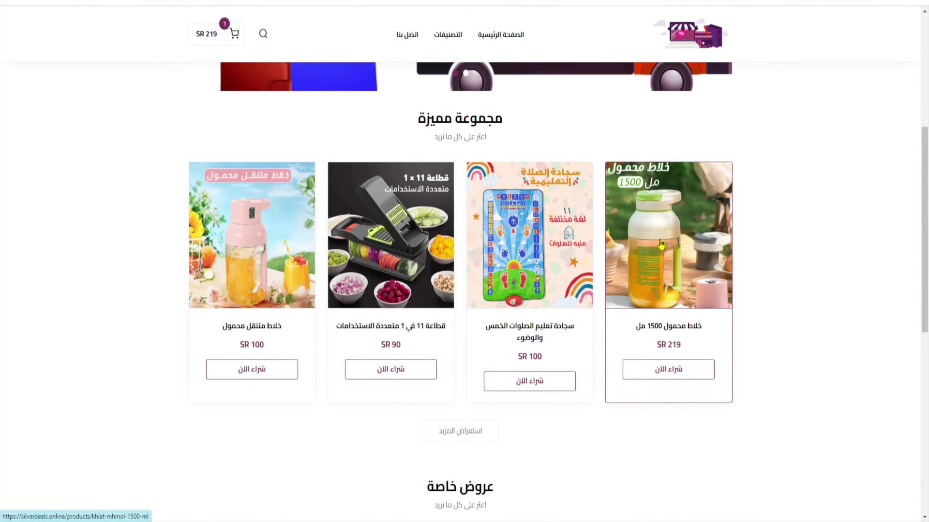
pyautogui.click(681, 245)
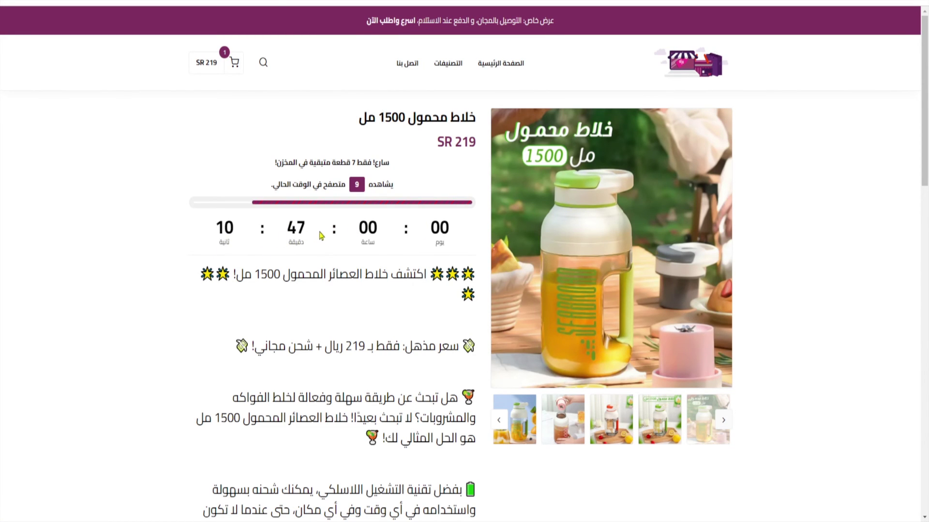
pyautogui.doubleClick(468, 143)
pyautogui.click(469, 144)
pyautogui.scroll(-4, 400, 301)
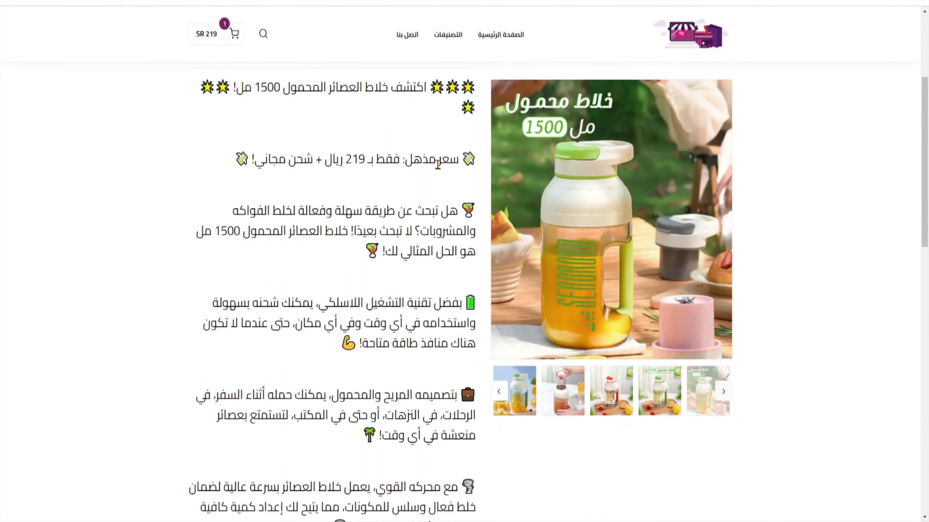
pyautogui.scroll(-4, 421, 271)
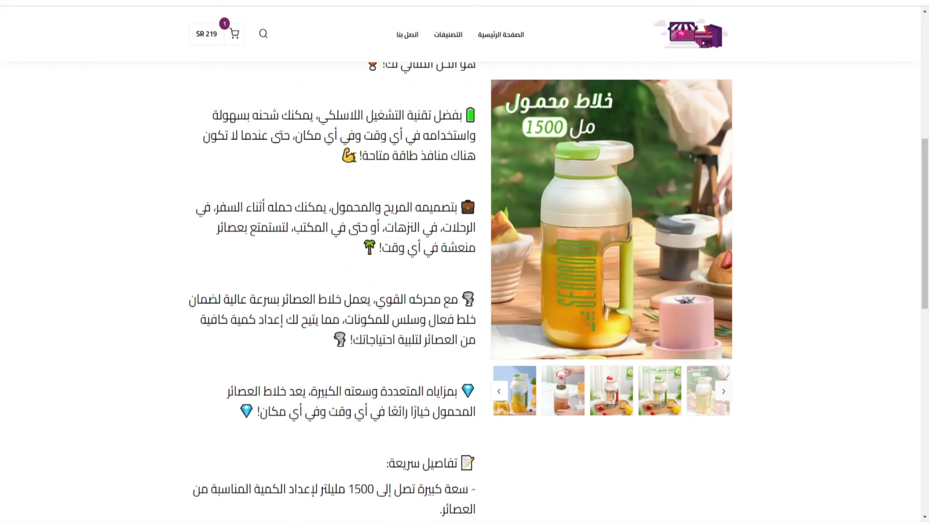
pyautogui.scroll(-1, 401, 242)
pyautogui.scroll(-7, 406, 208)
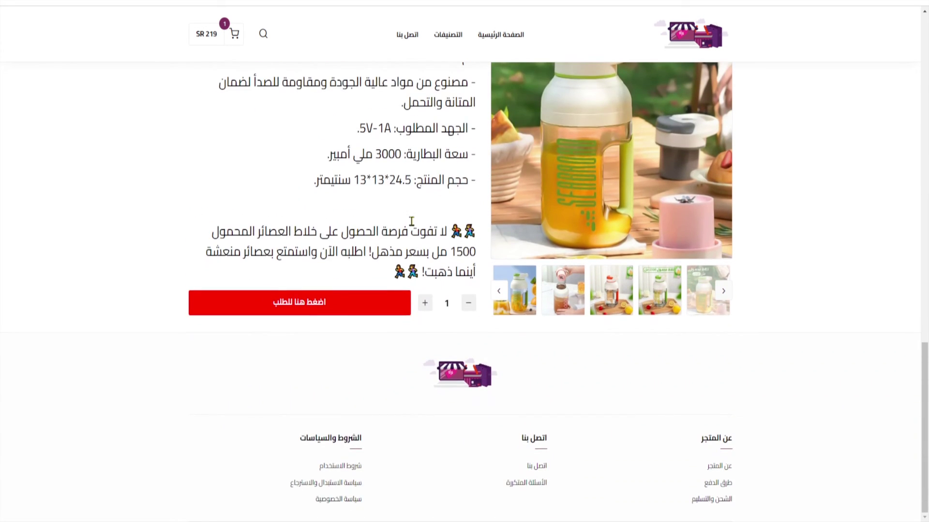
pyautogui.scroll(15, 624, 240)
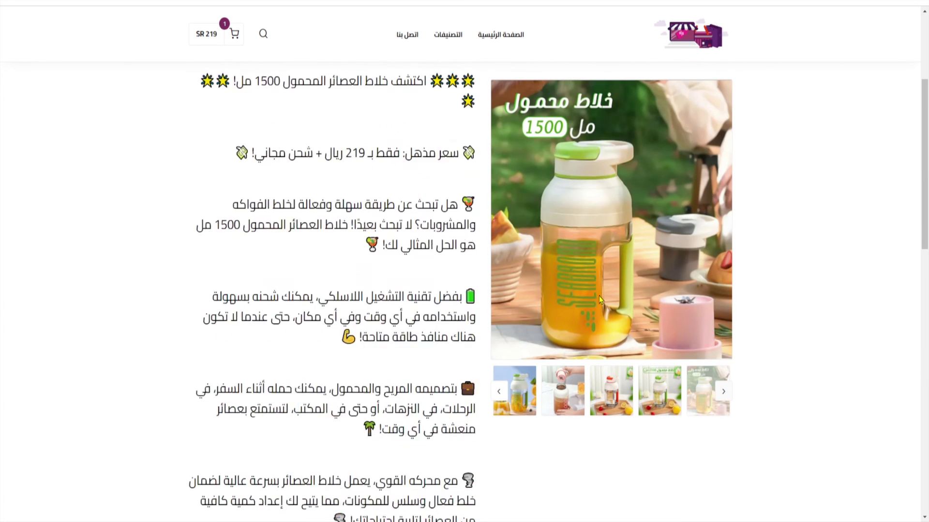
# Step: Visit the home page, the collections list and the عروض collection, then return home
pyautogui.click(512, 71)
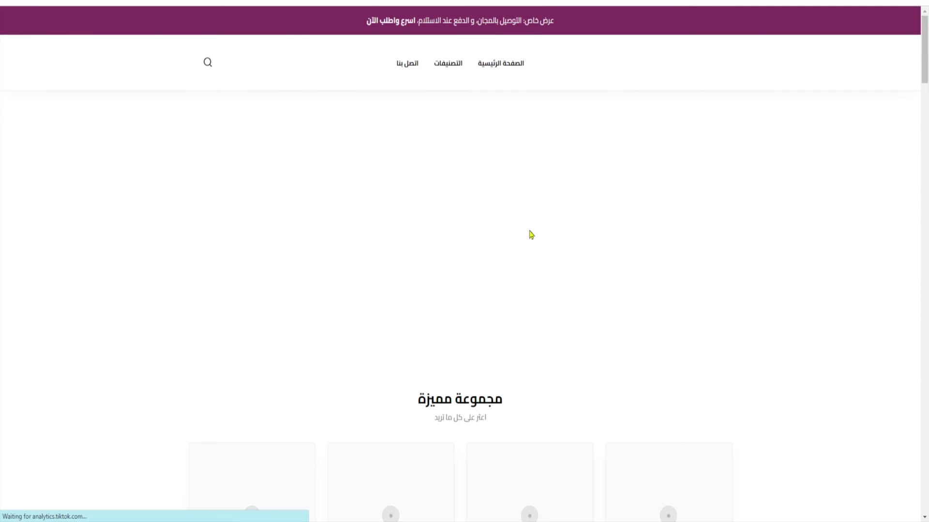
pyautogui.scroll(-5, 580, 291)
pyautogui.scroll(4, 580, 292)
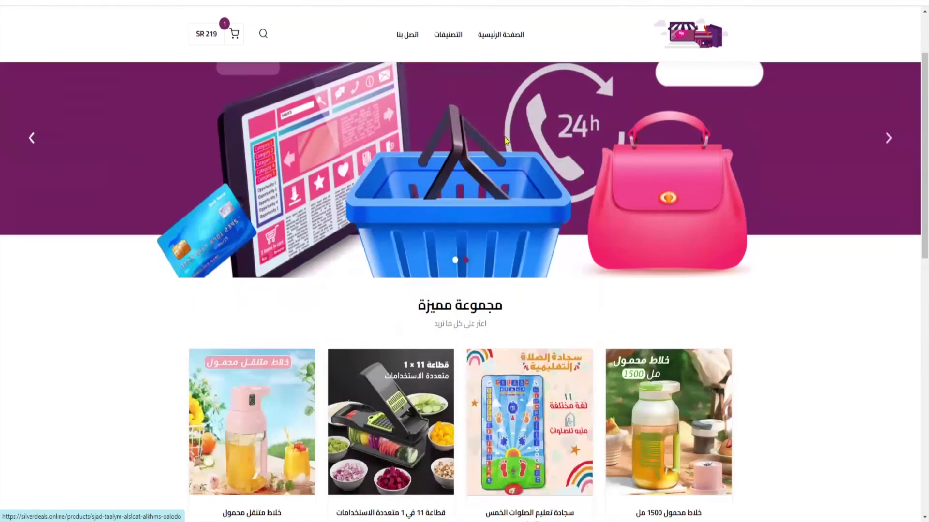
pyautogui.click(448, 42)
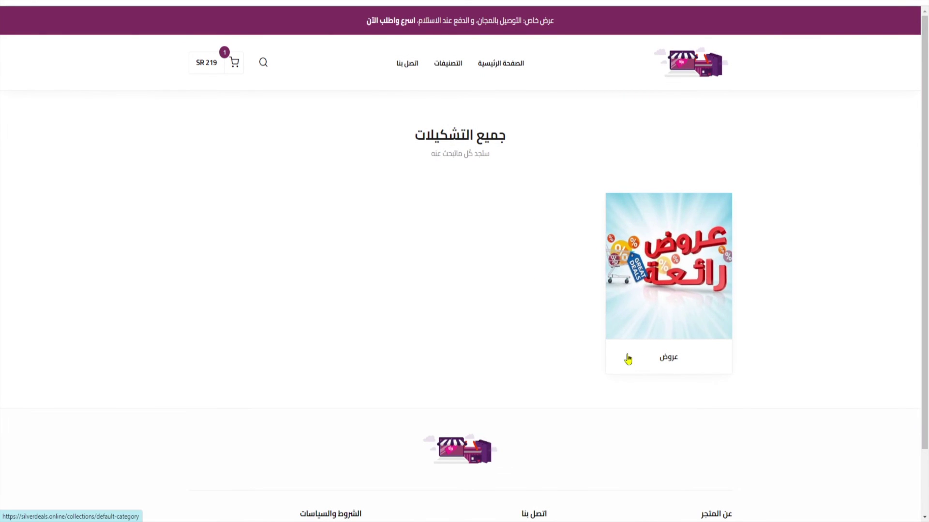
pyautogui.click(668, 279)
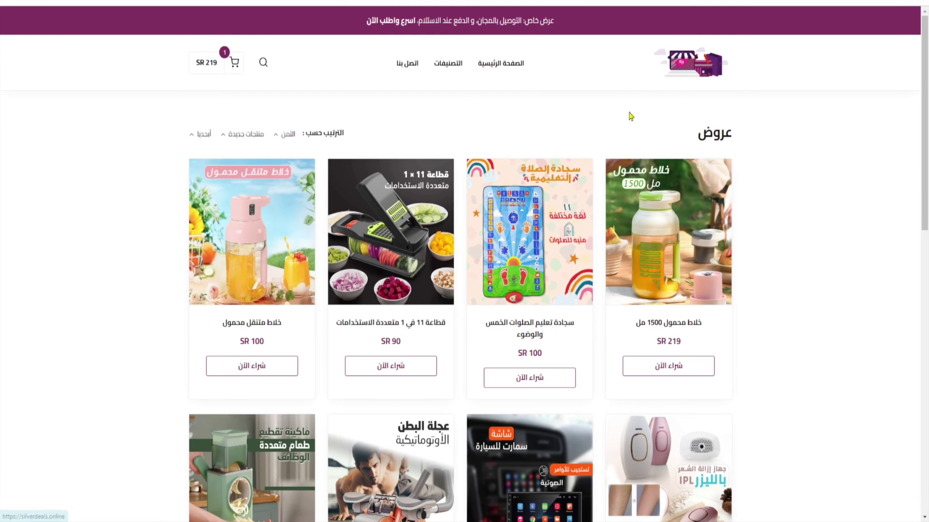
pyautogui.click(504, 70)
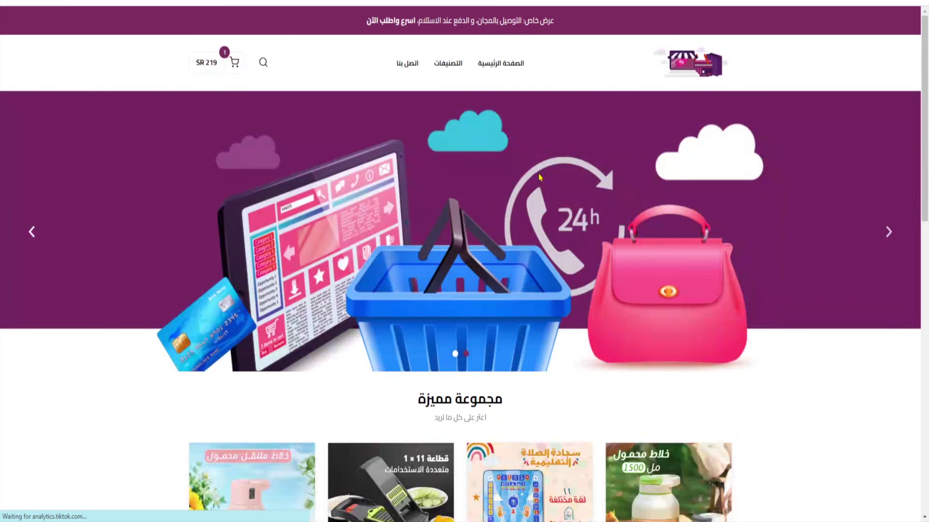
pyautogui.scroll(-8, 596, 239)
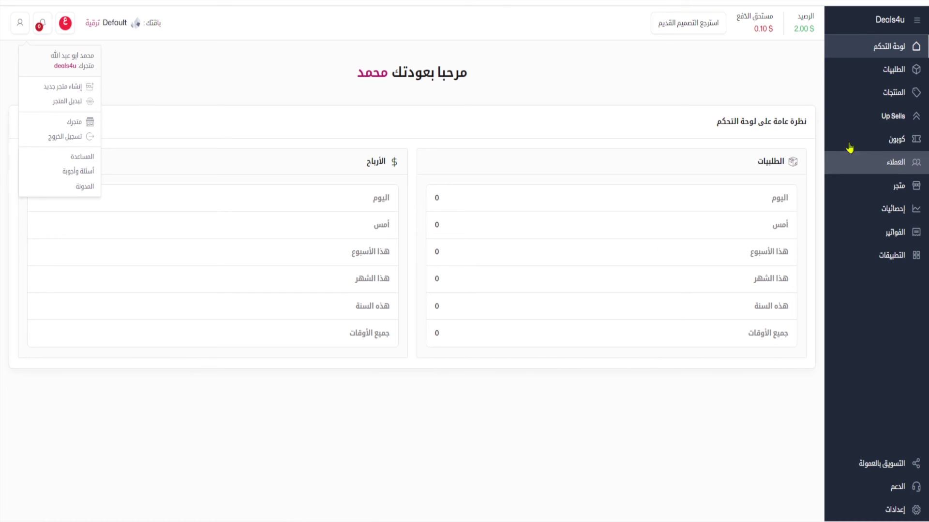
# Step: Open the خلاط محمول 1500 مل product from All products and confirm its category is عروض
pyautogui.click(889, 98)
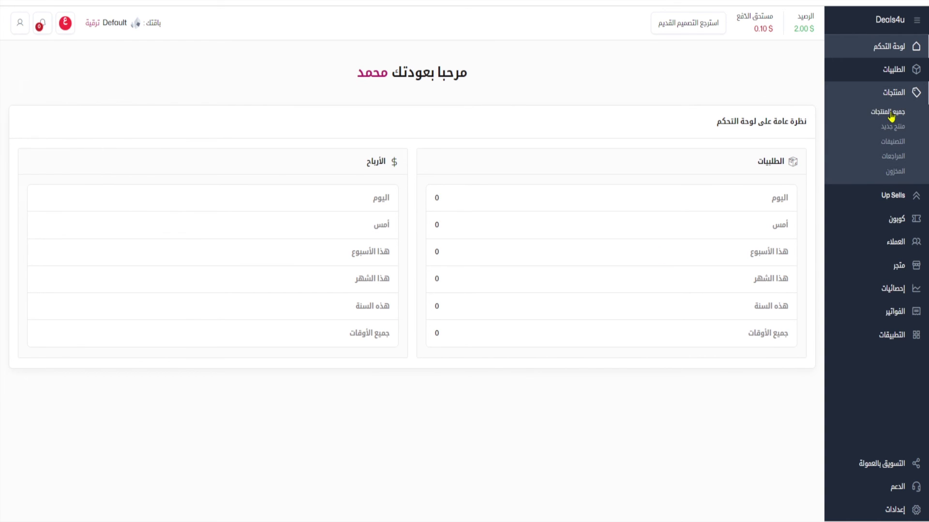
pyautogui.click(891, 118)
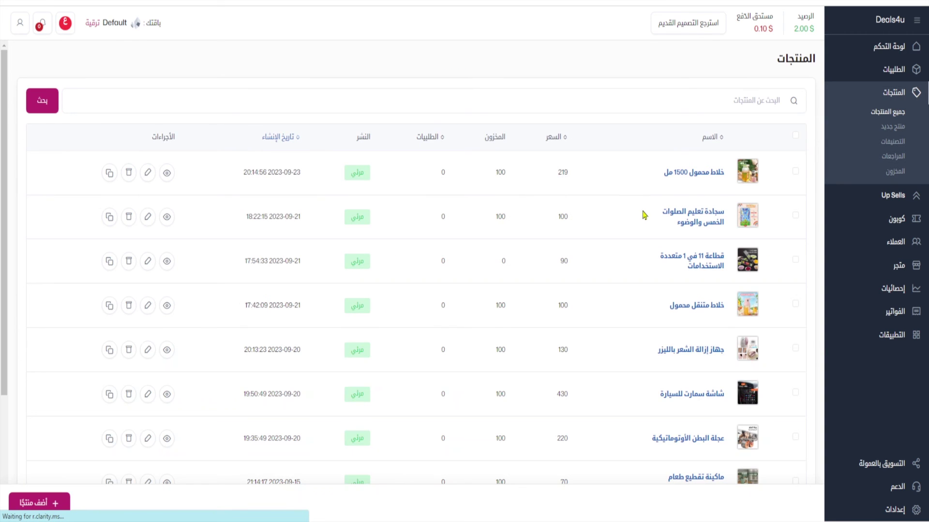
pyautogui.click(702, 176)
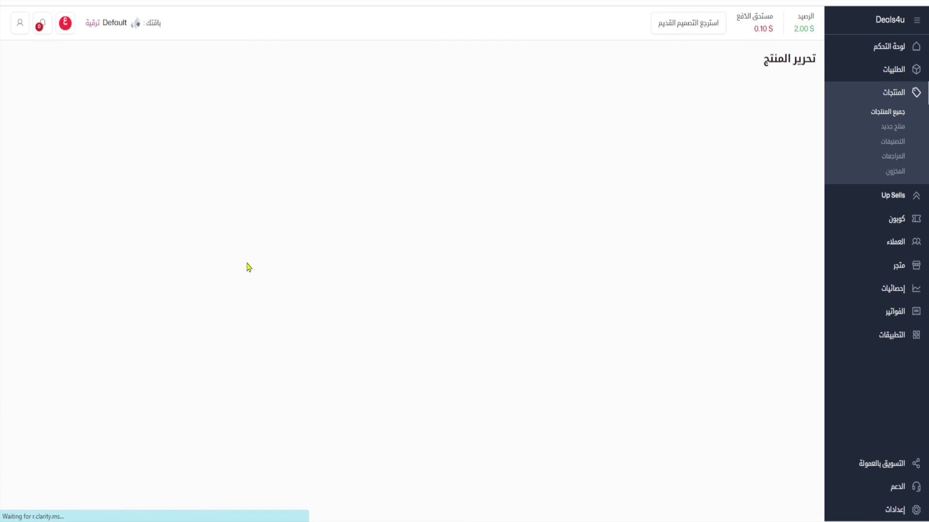
pyautogui.scroll(-8, 193, 285)
pyautogui.scroll(5, 180, 295)
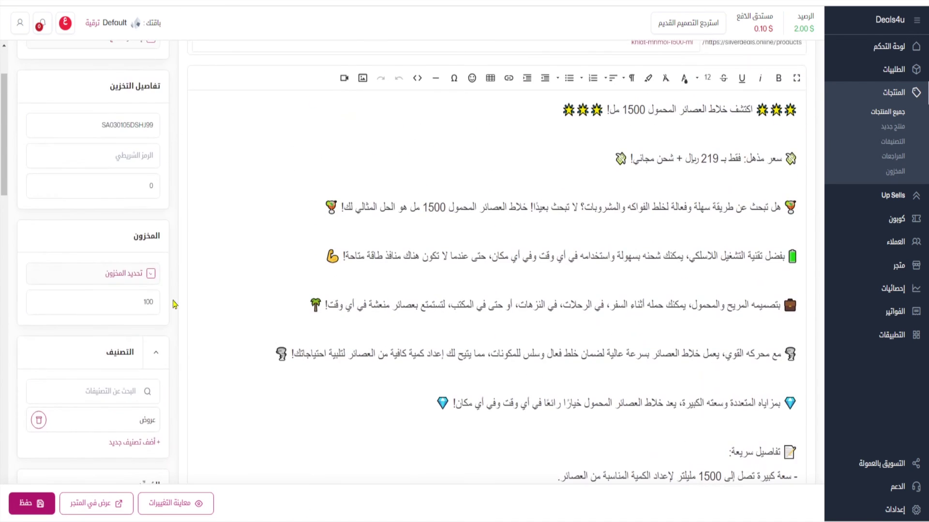
pyautogui.scroll(-4, 174, 305)
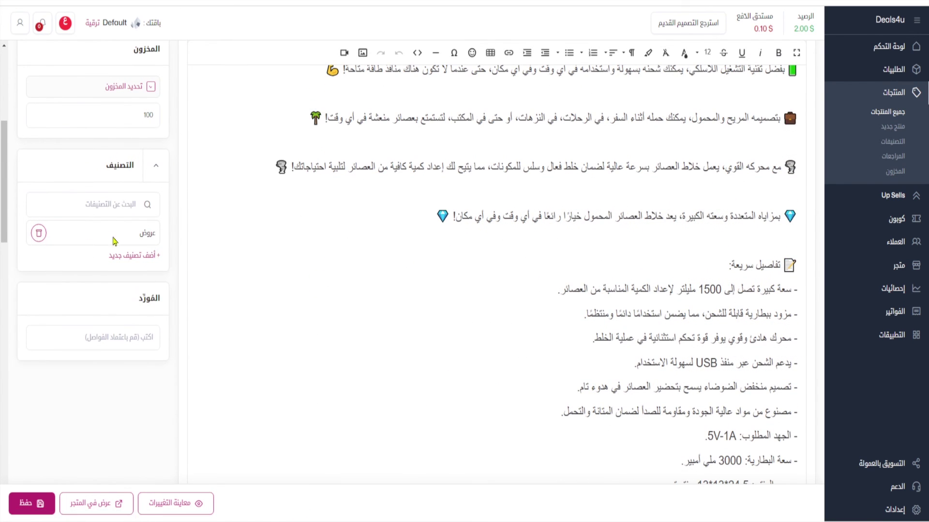
pyautogui.click(99, 204)
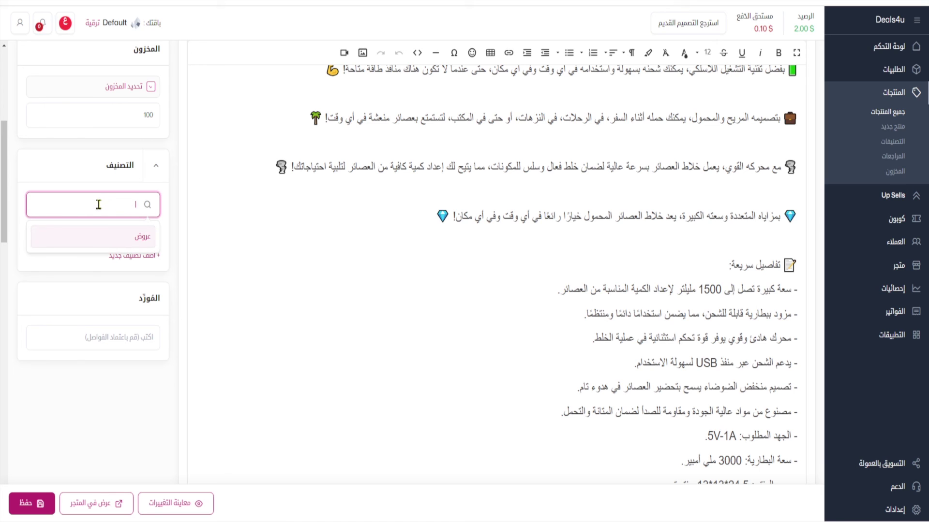
pyautogui.click(112, 234)
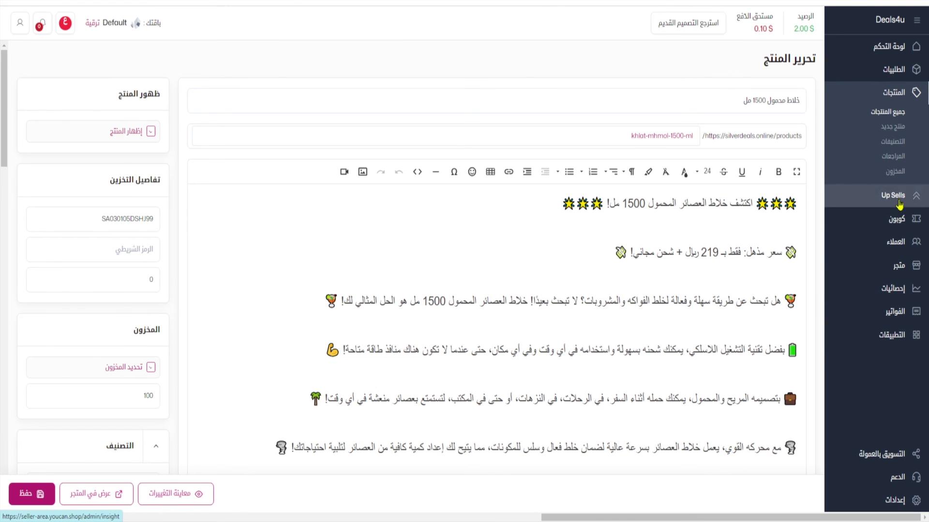
pyautogui.click(598, 304)
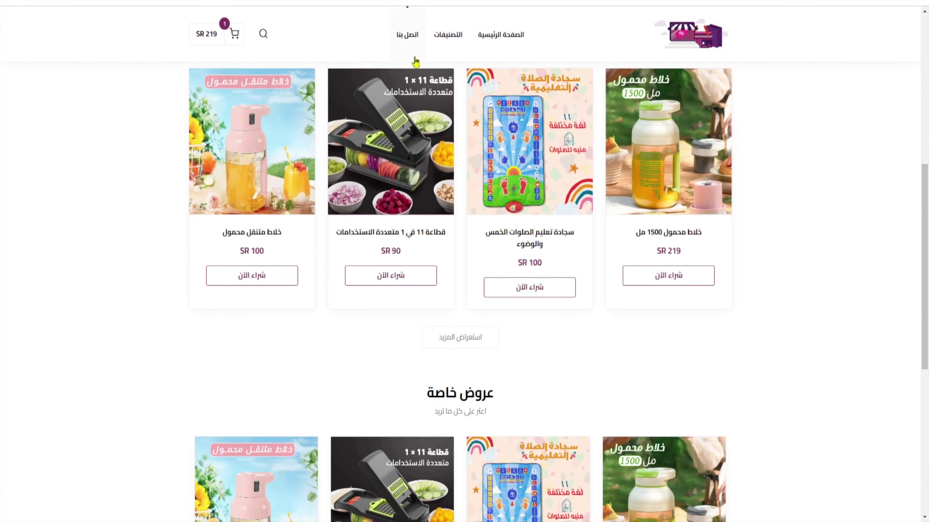
# Step: Open the خلاط محمول 1500 مل product page from the Special Offers section
pyautogui.scroll(-7, 810, 300)
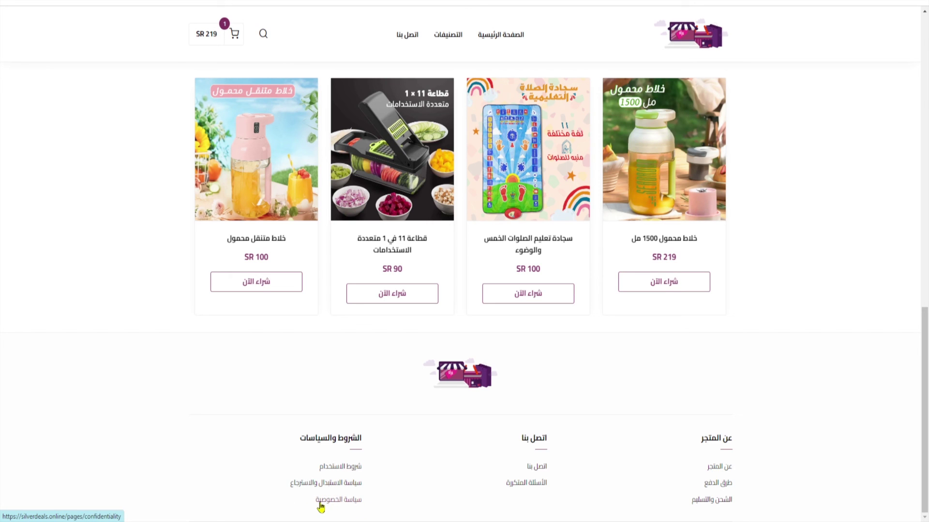
pyautogui.scroll(10, 734, 425)
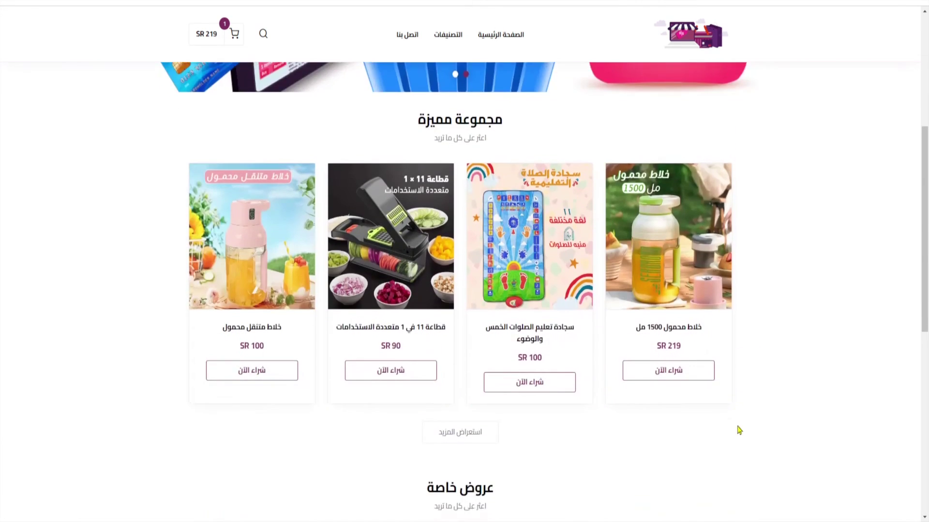
pyautogui.scroll(-7, 738, 429)
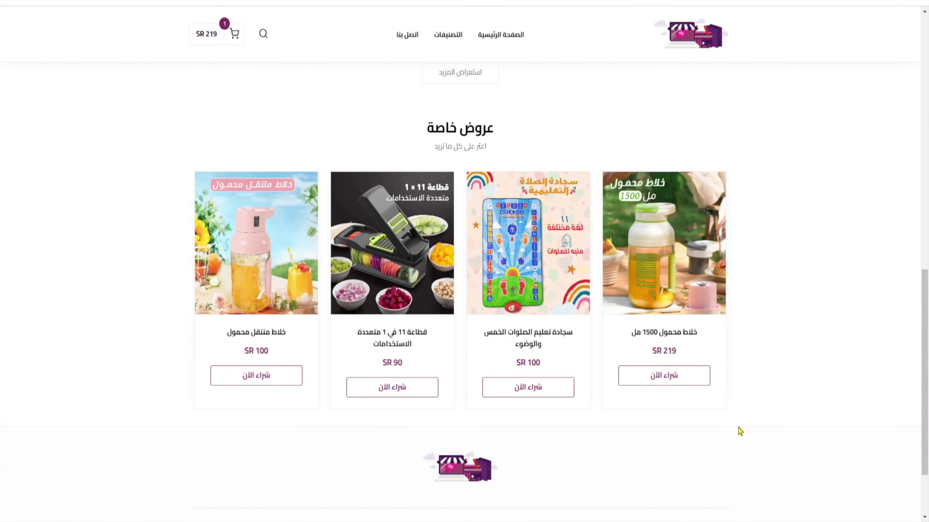
pyautogui.click(663, 271)
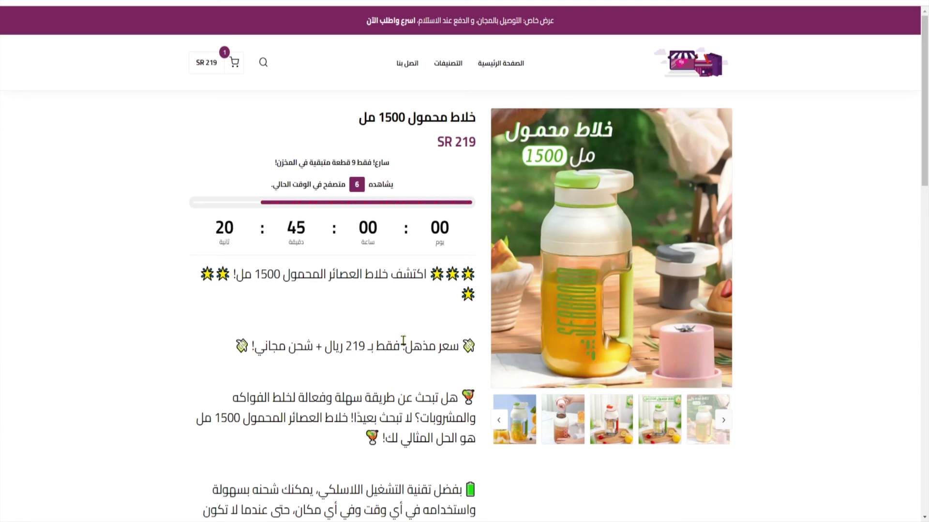
pyautogui.scroll(-2, 411, 336)
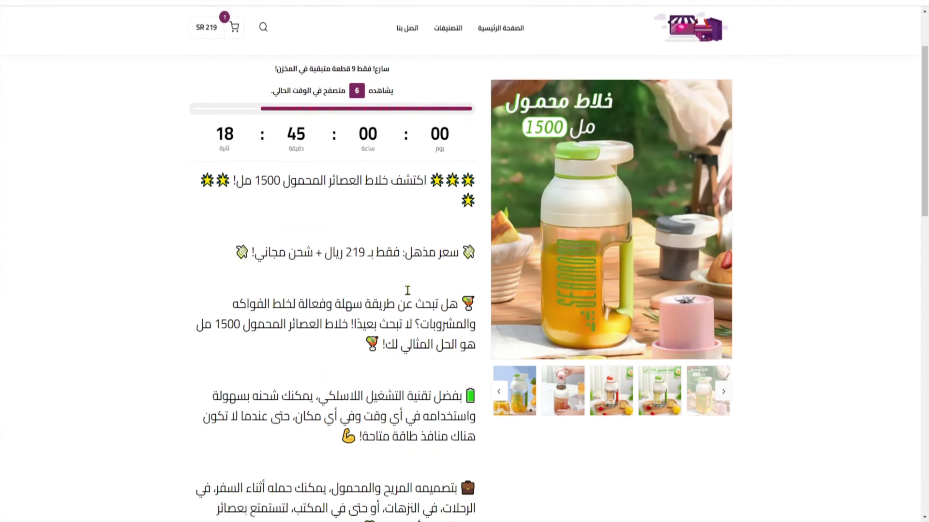
# Step: Return to the store home page and view the full listing of featured products
pyautogui.click(689, 44)
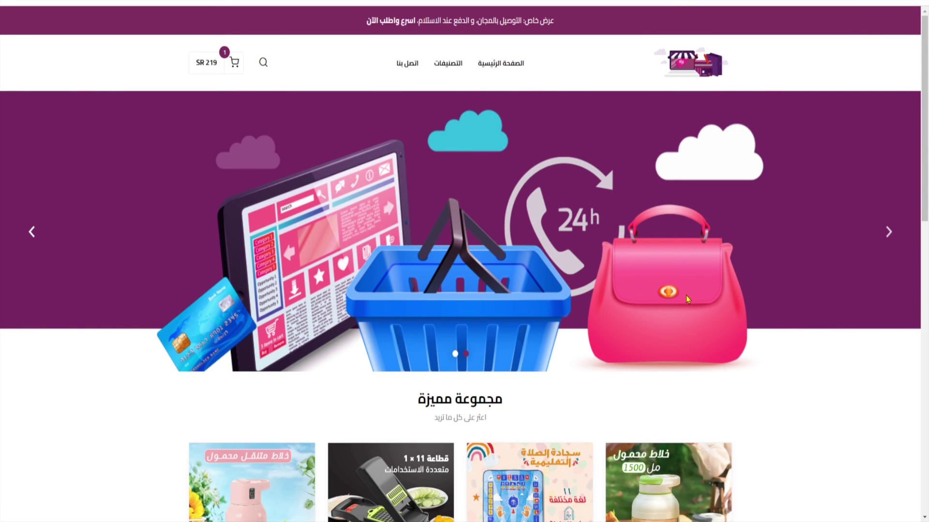
pyautogui.scroll(-8, 596, 341)
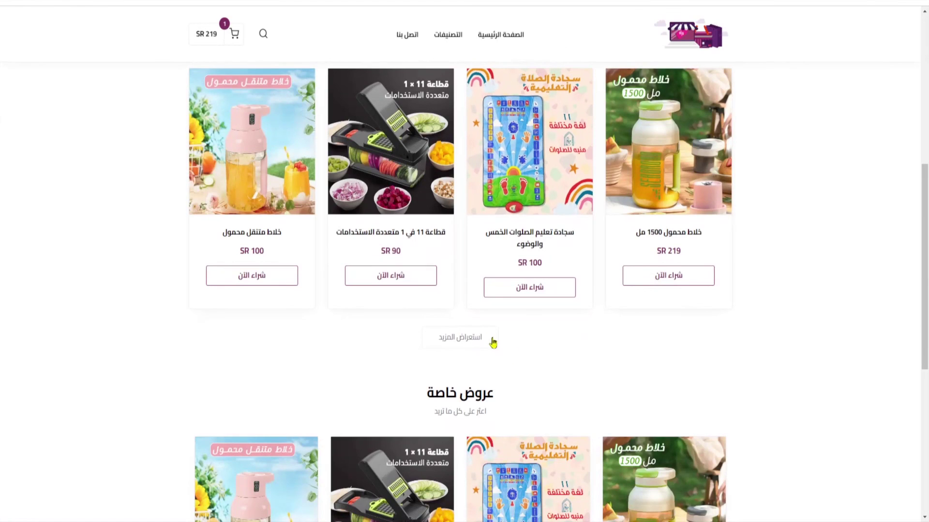
pyautogui.click(486, 335)
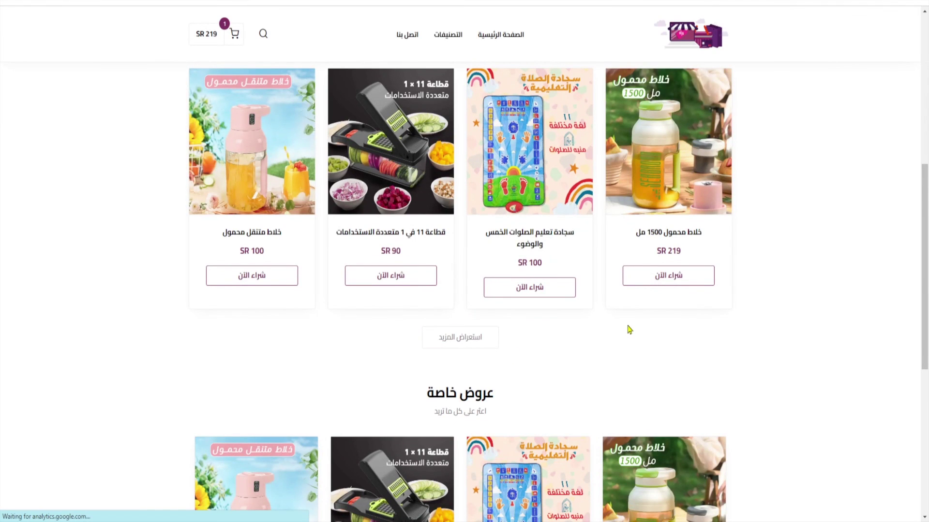
pyautogui.scroll(-5, 667, 332)
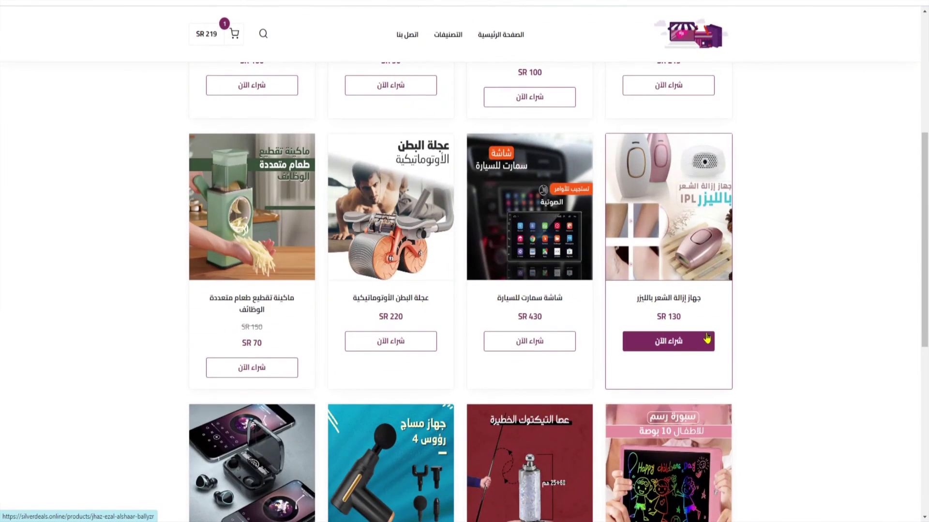
pyautogui.scroll(-5, 760, 327)
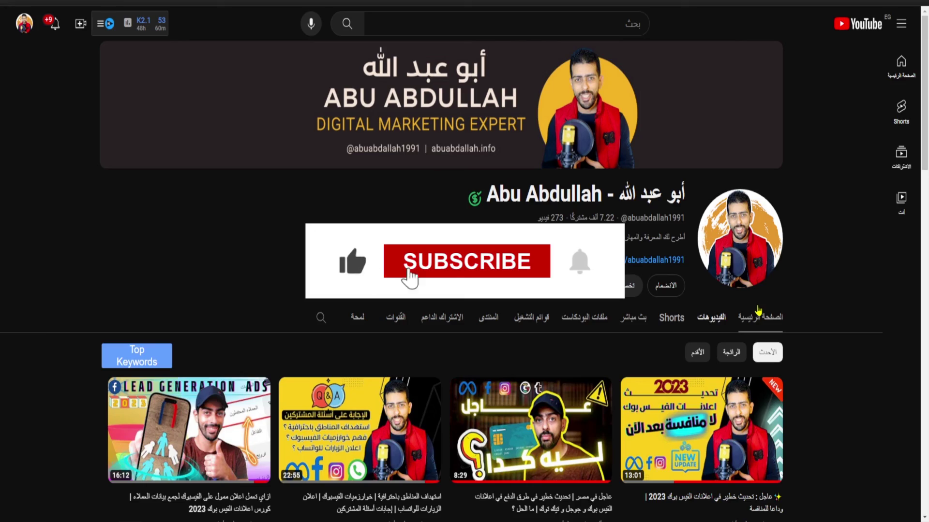
# Step: Scroll through the marketing channel's Videos tab listing its Facebook ads tutorials
pyautogui.scroll(-10, 758, 312)
pyautogui.scroll(-14, 758, 314)
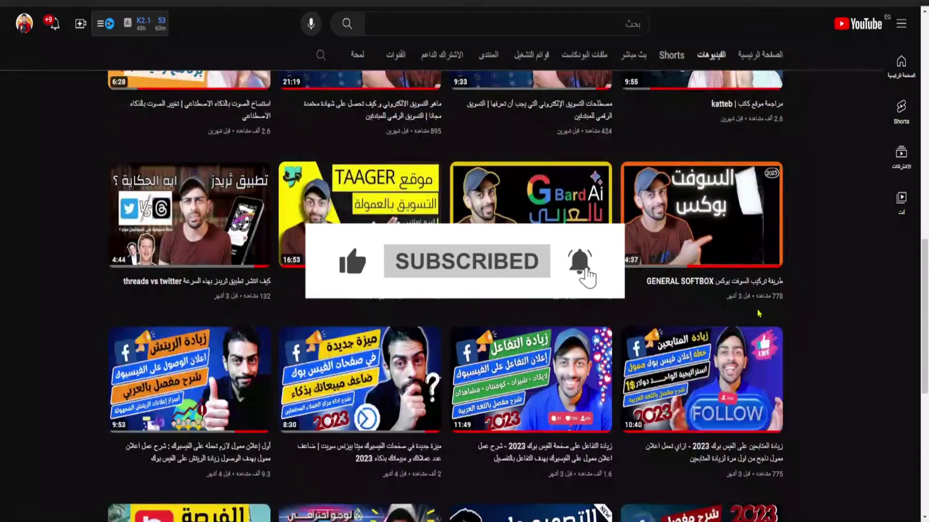